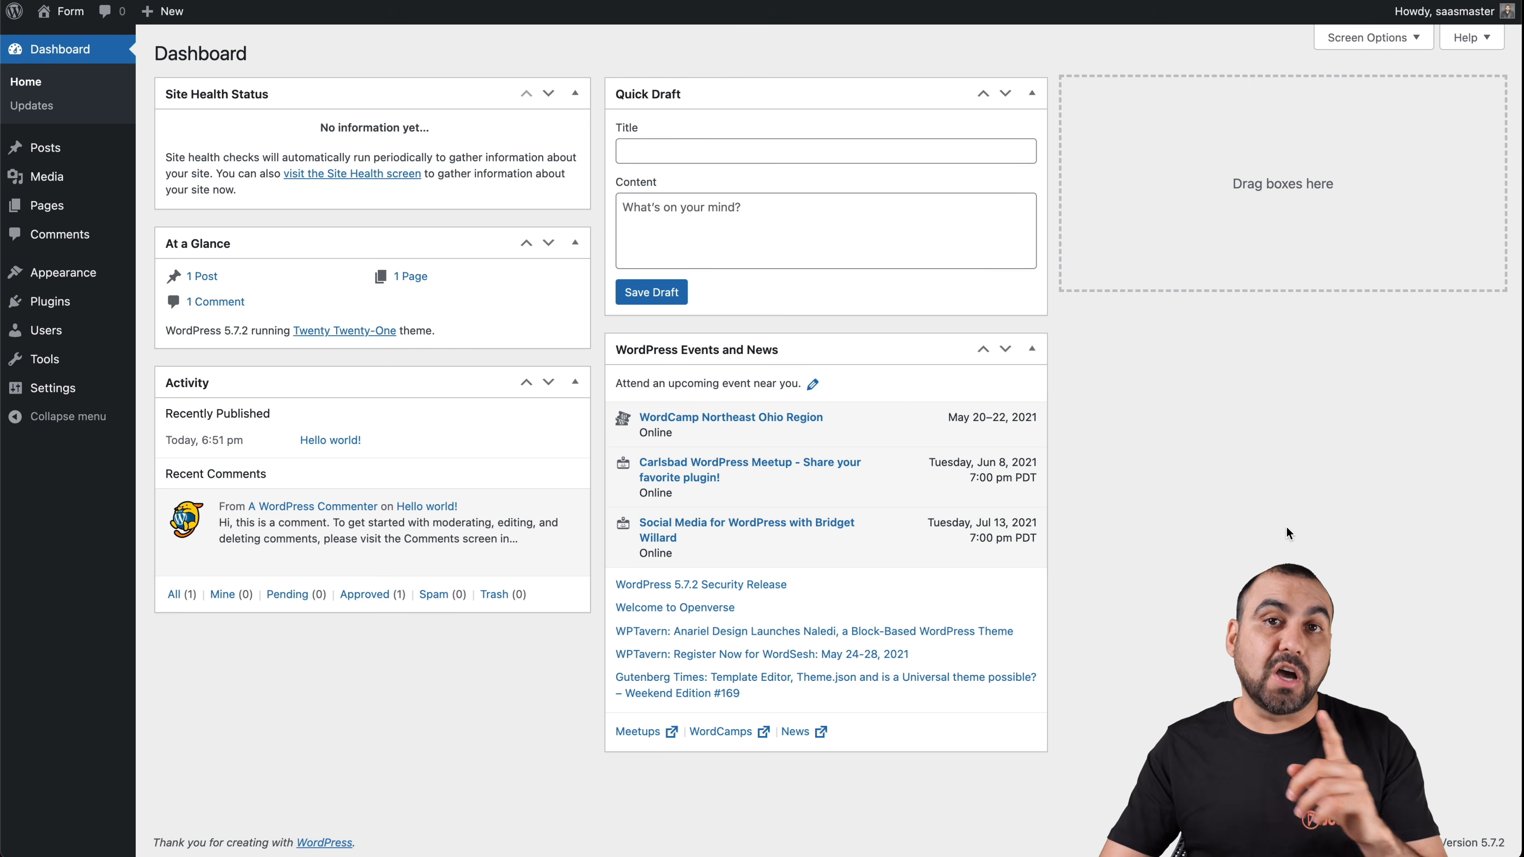
# Search the plugin directory for "jotform", then install and activate the JotForm Online Forms plugin
pyautogui.moveTo(57, 309)
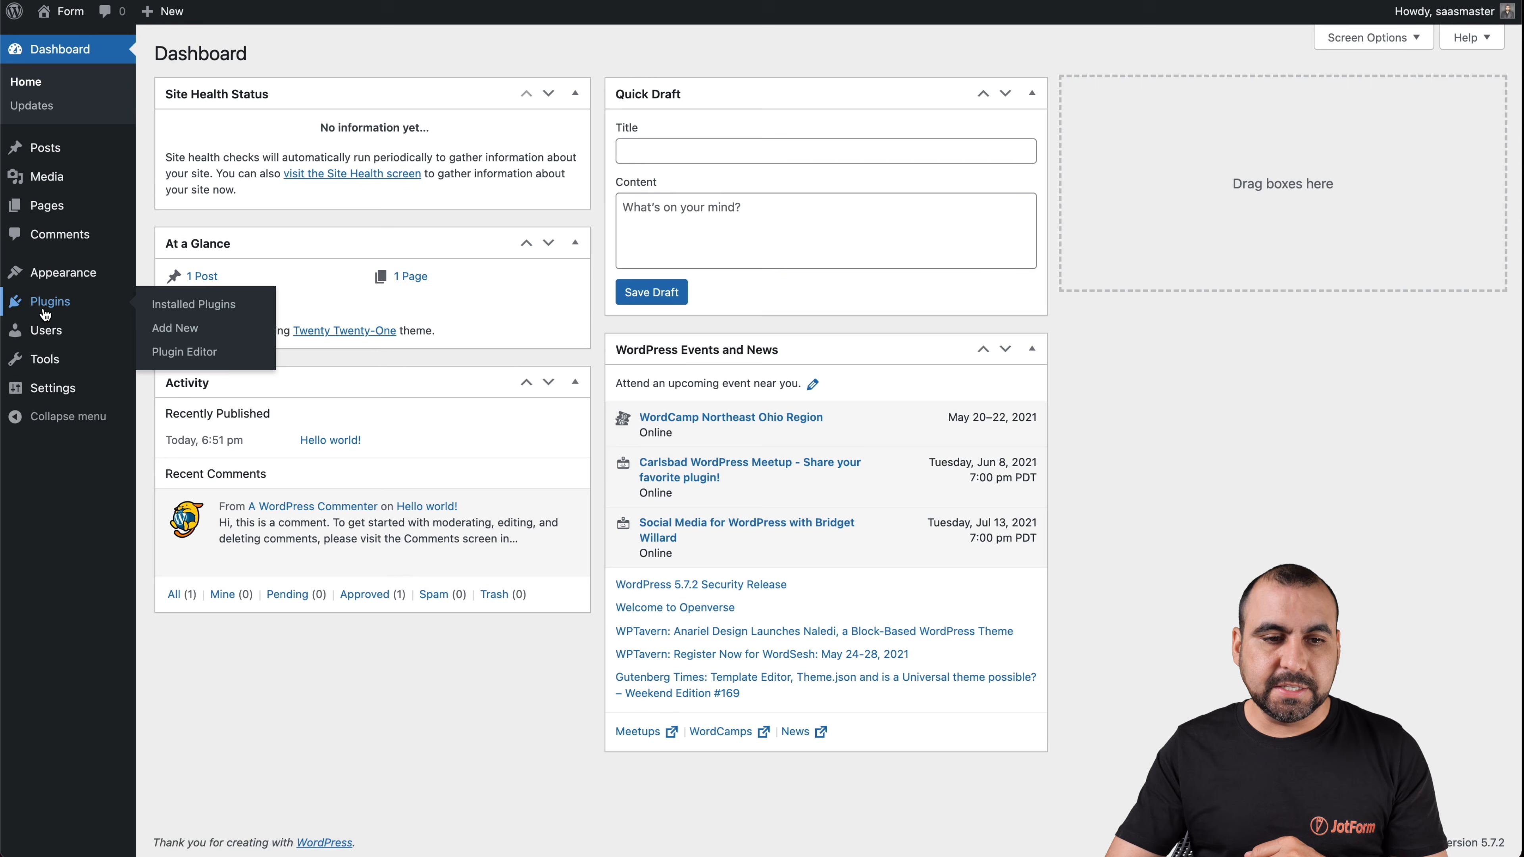
pyautogui.click(190, 336)
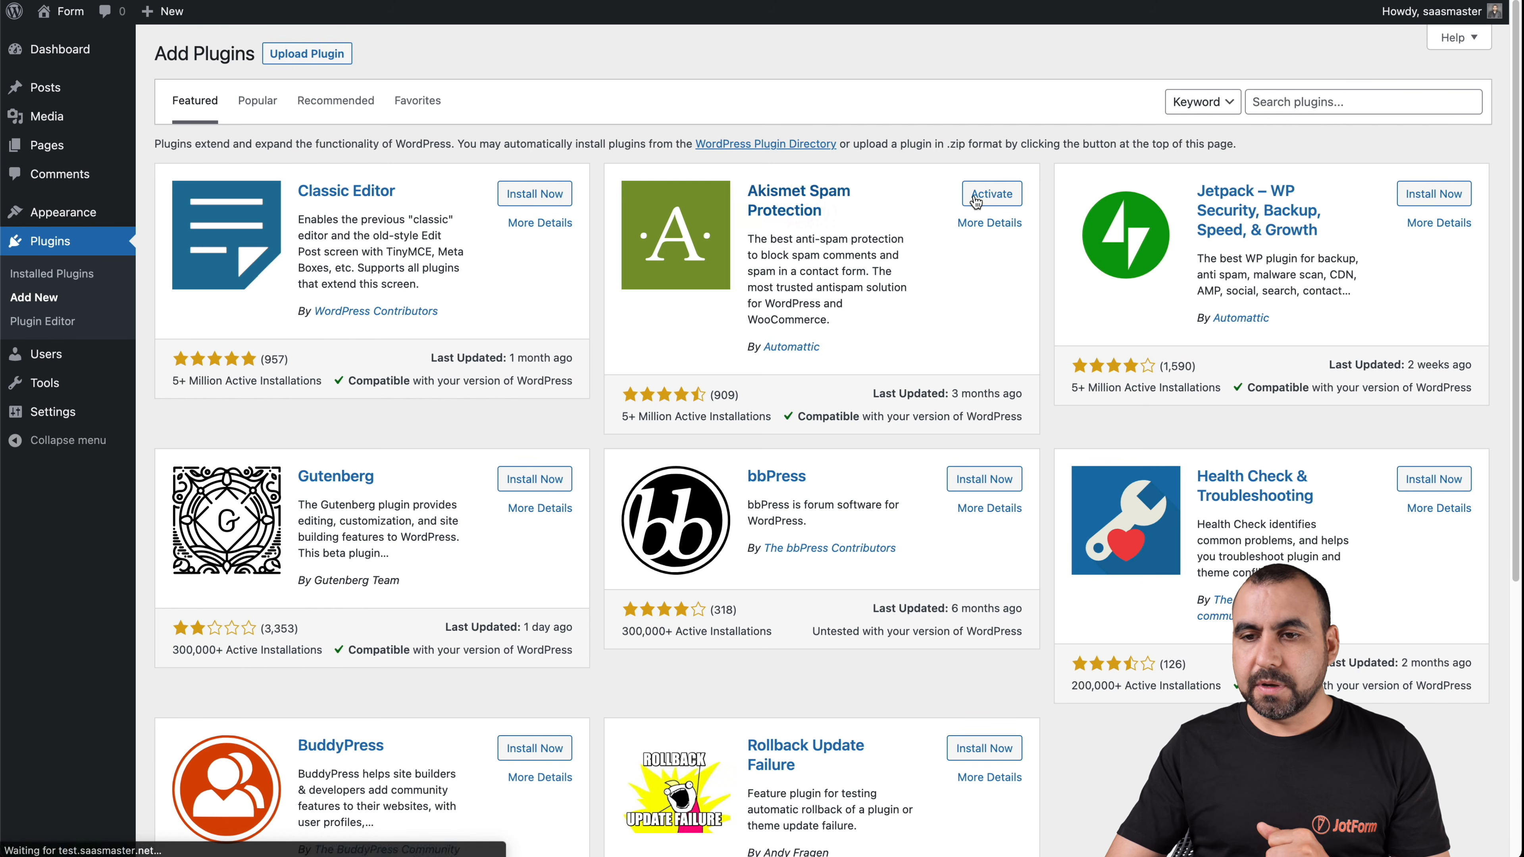
pyautogui.click(1361, 102)
pyautogui.write('jotform')
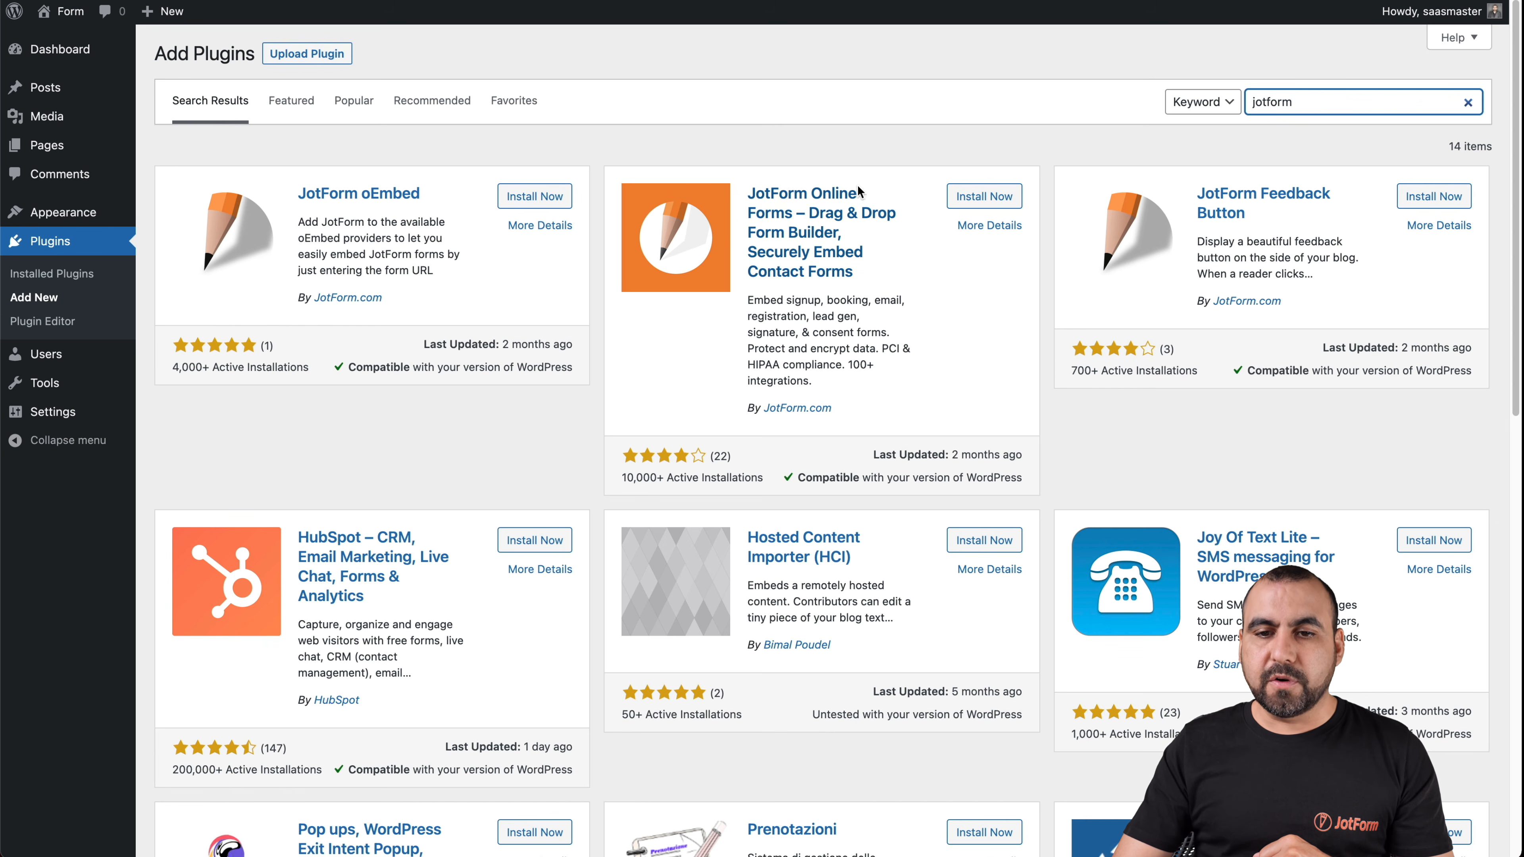
pyautogui.click(991, 196)
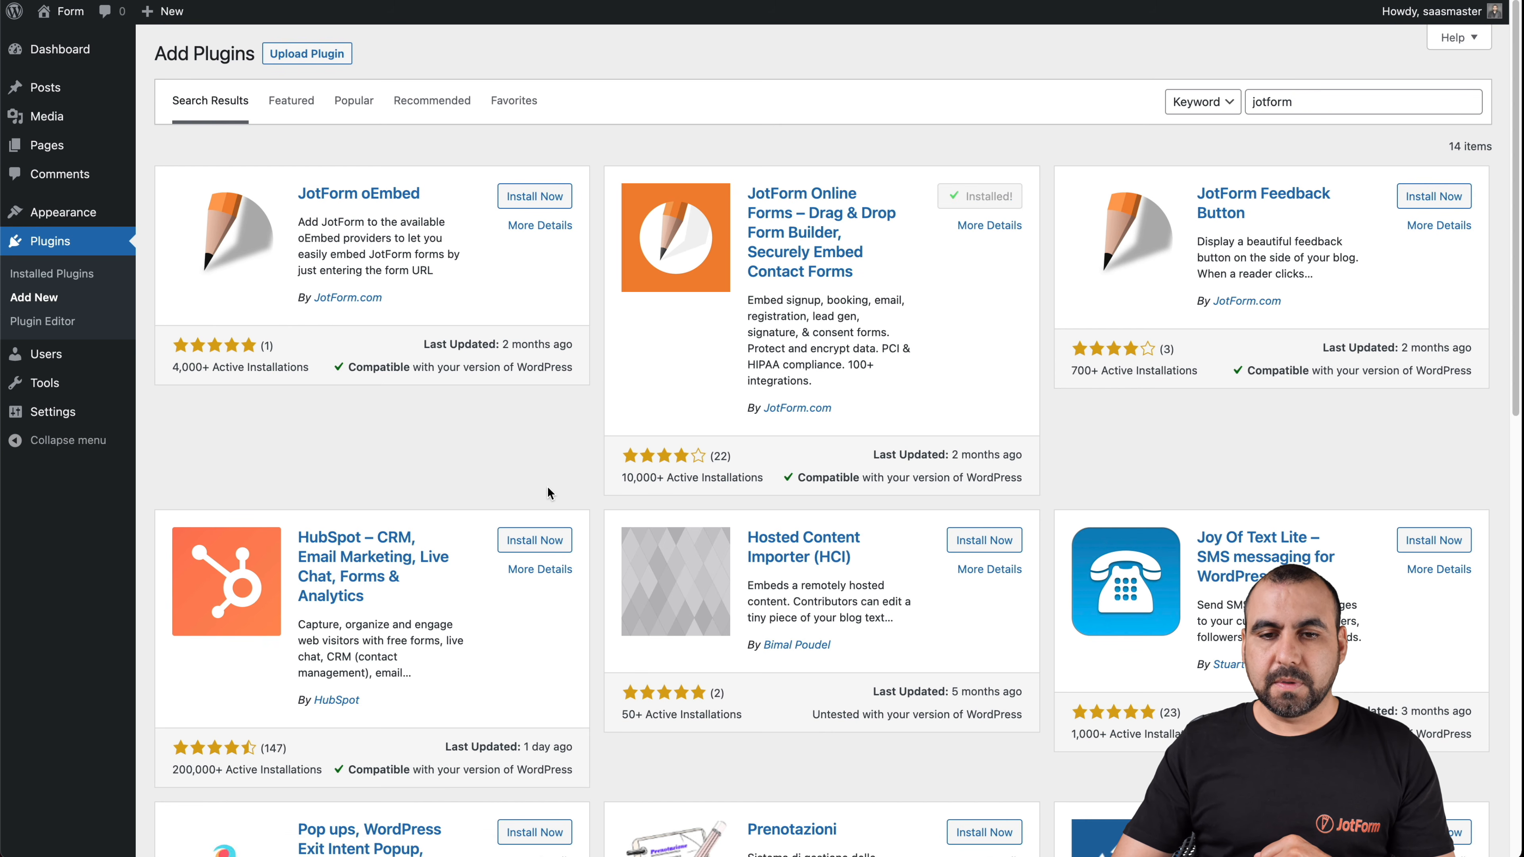
pyautogui.click(55, 275)
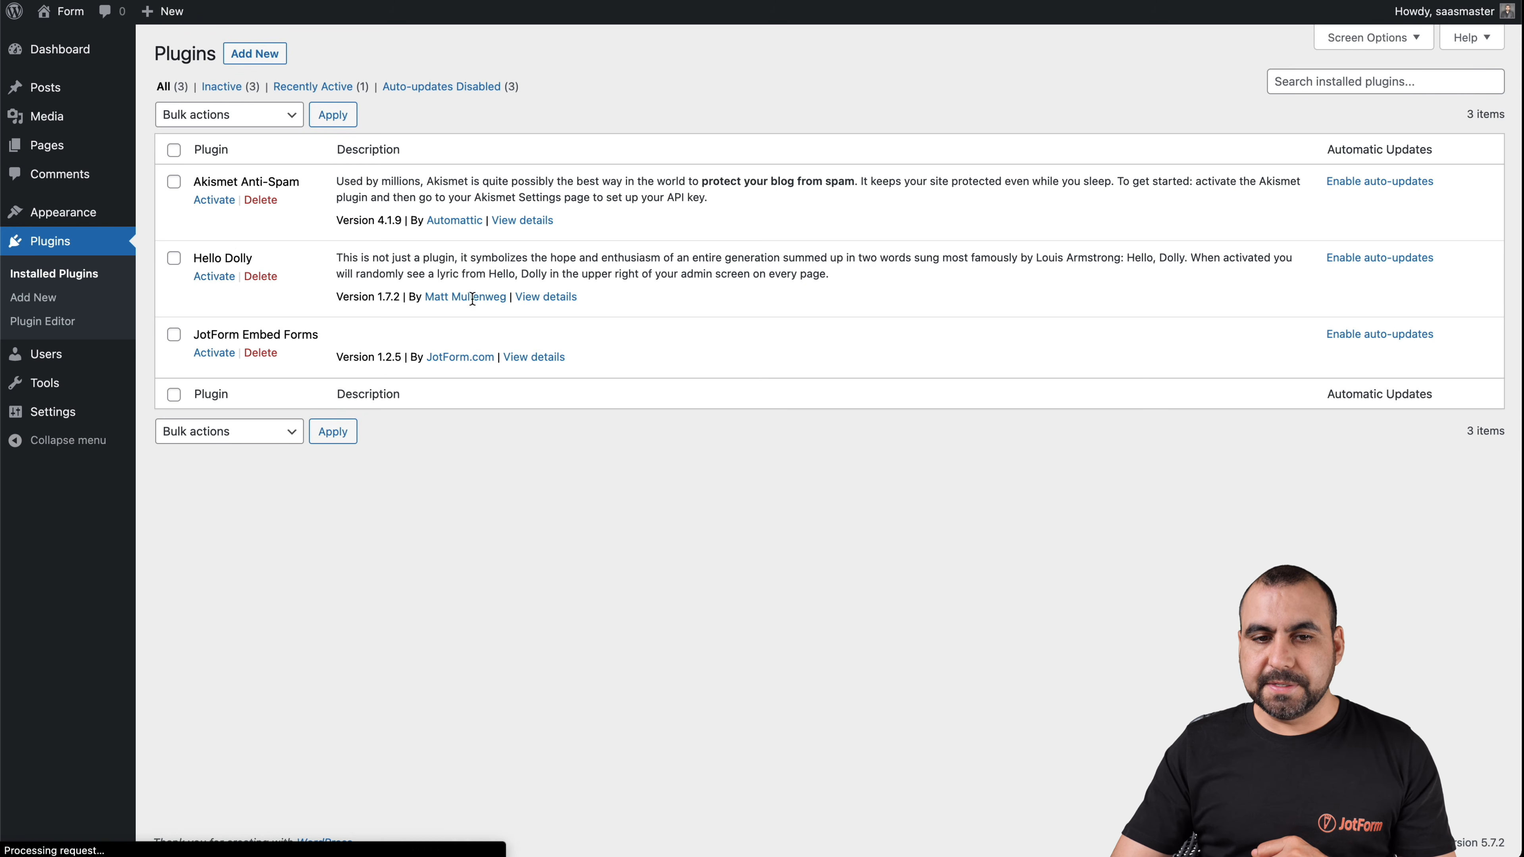
pyautogui.click(203, 354)
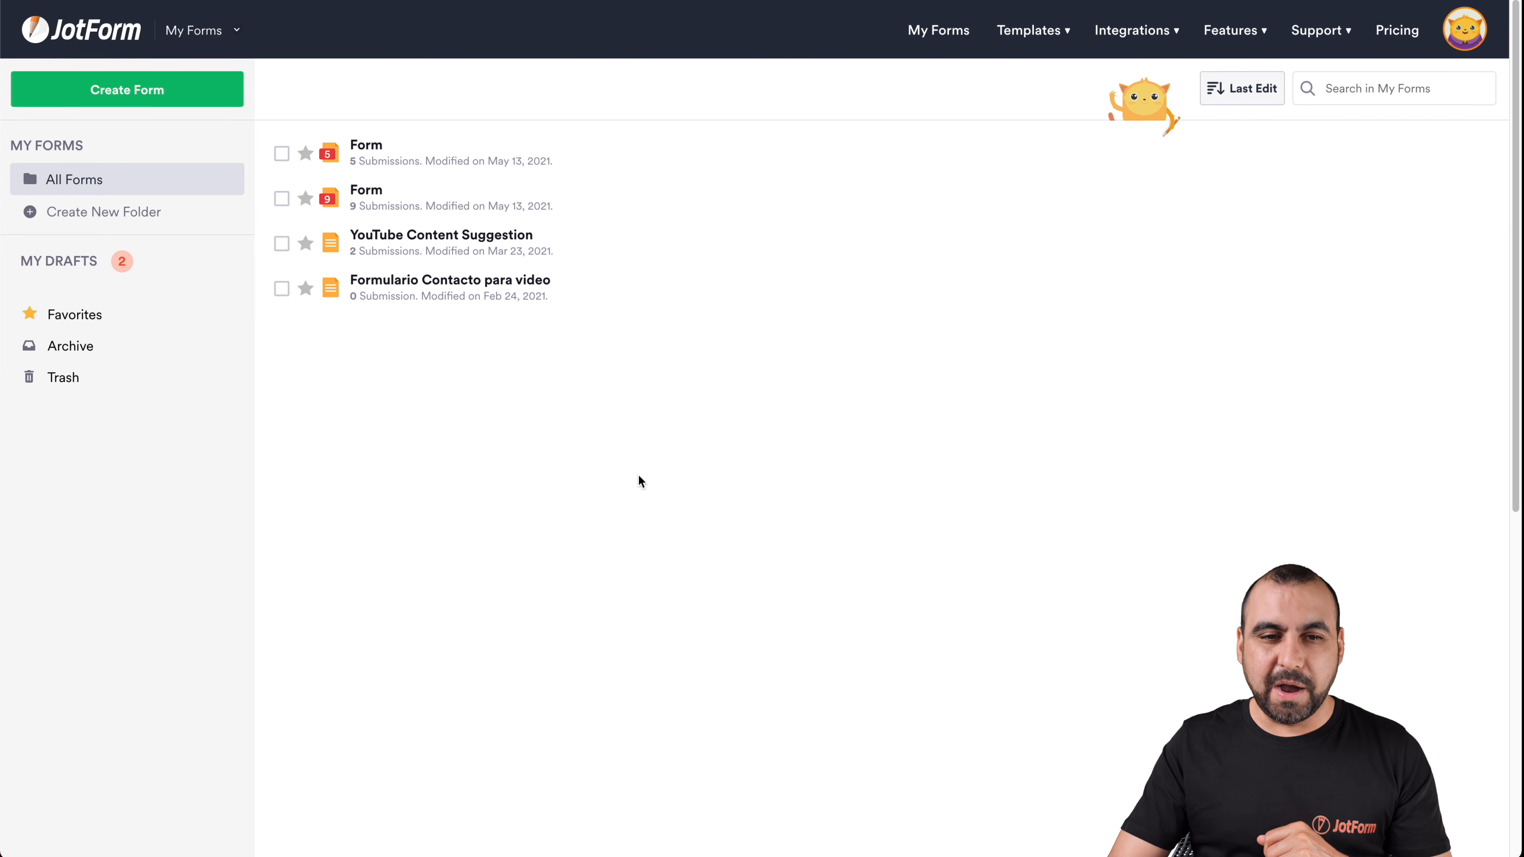
# Switch to JotForm, start creating a form from a template and open the Order Forms category
pyautogui.click(178, 102)
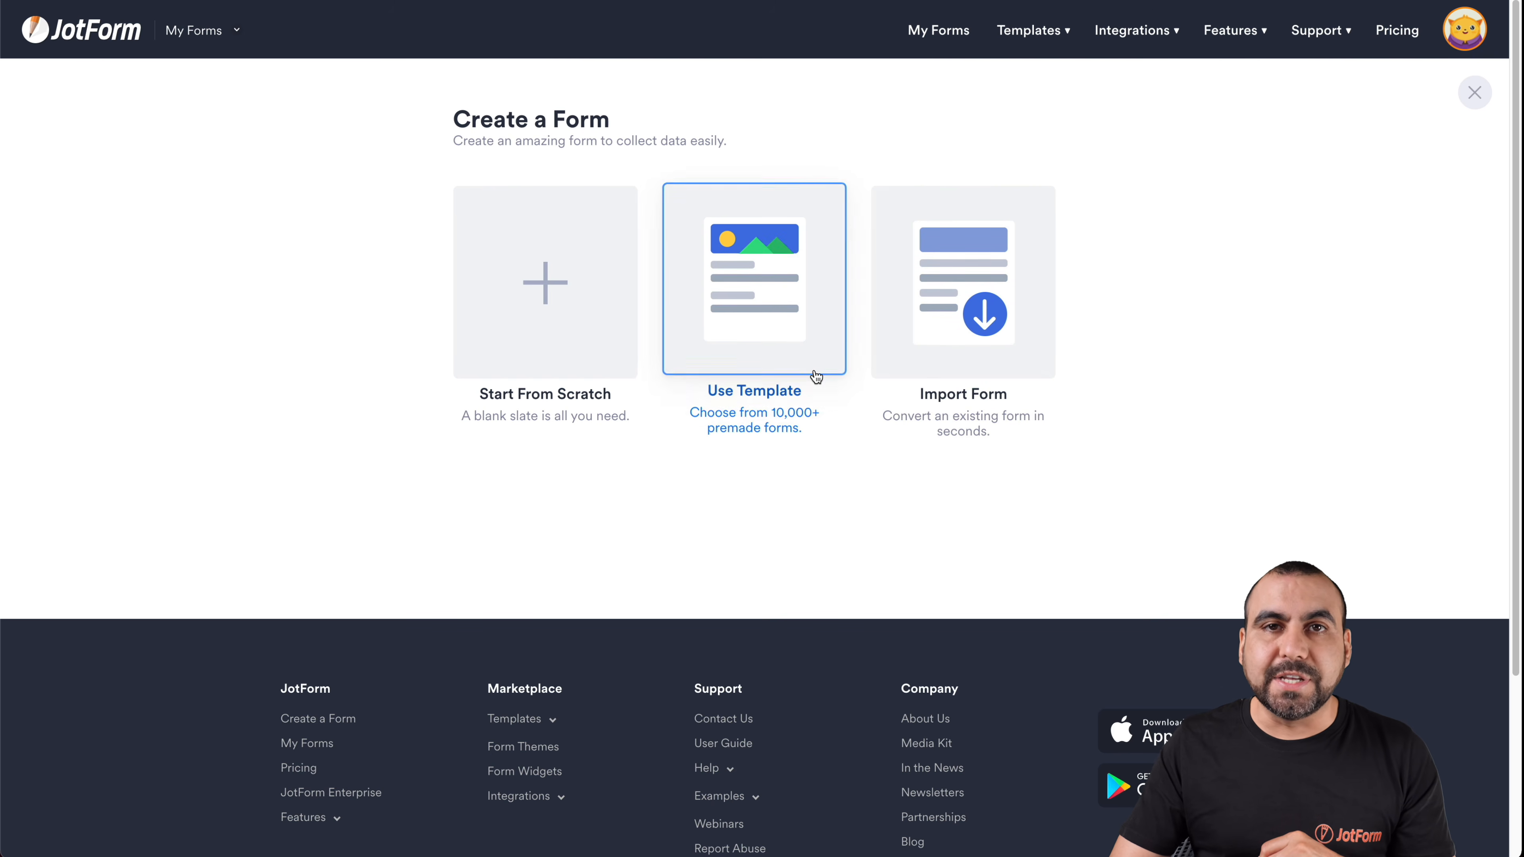
pyautogui.click(782, 331)
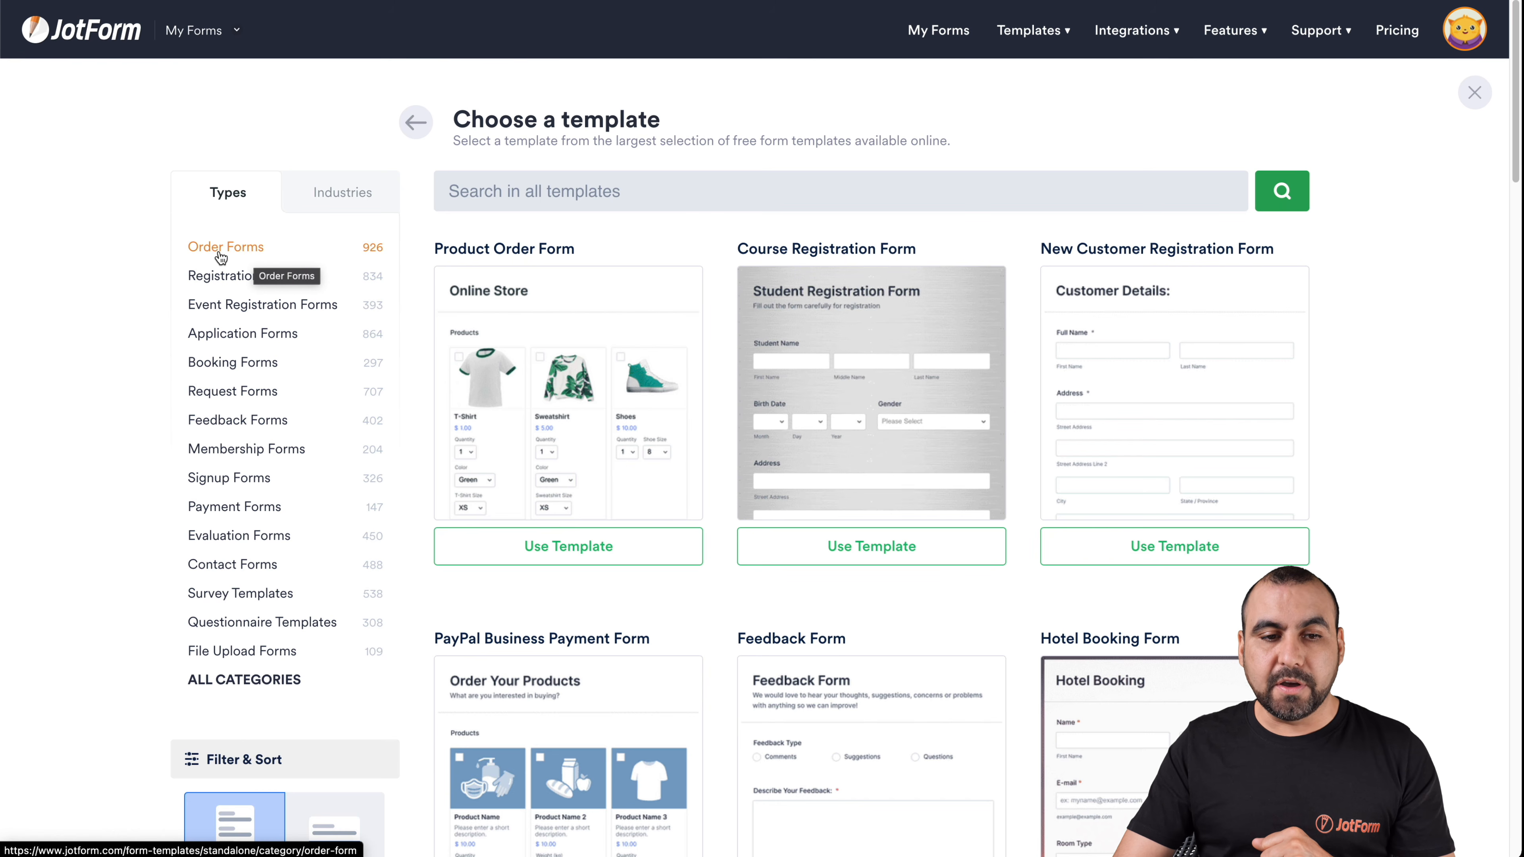
pyautogui.click(267, 255)
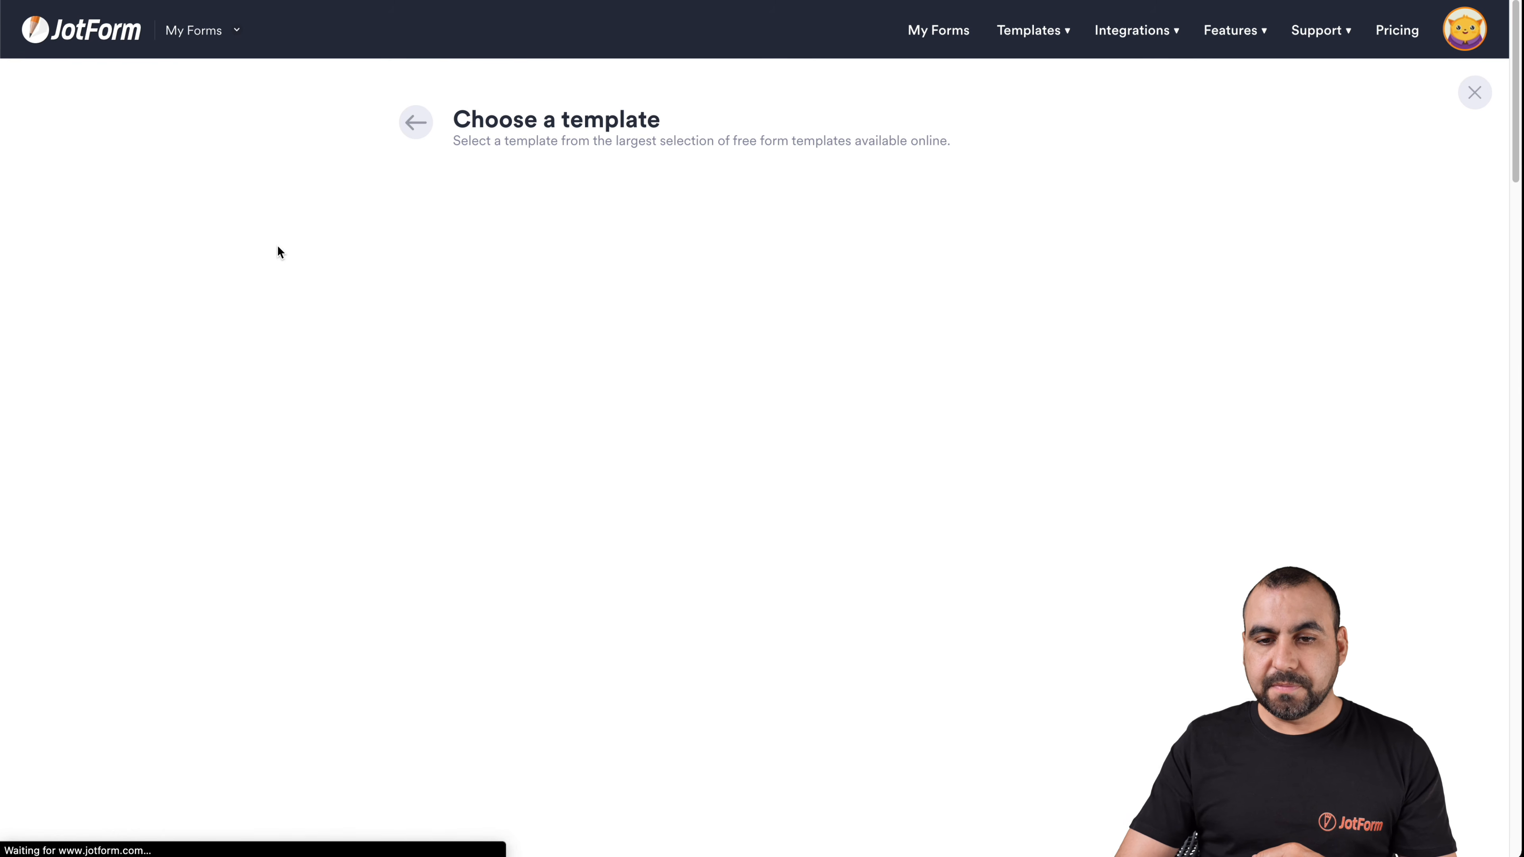
pyautogui.scroll(-3, 710, 751)
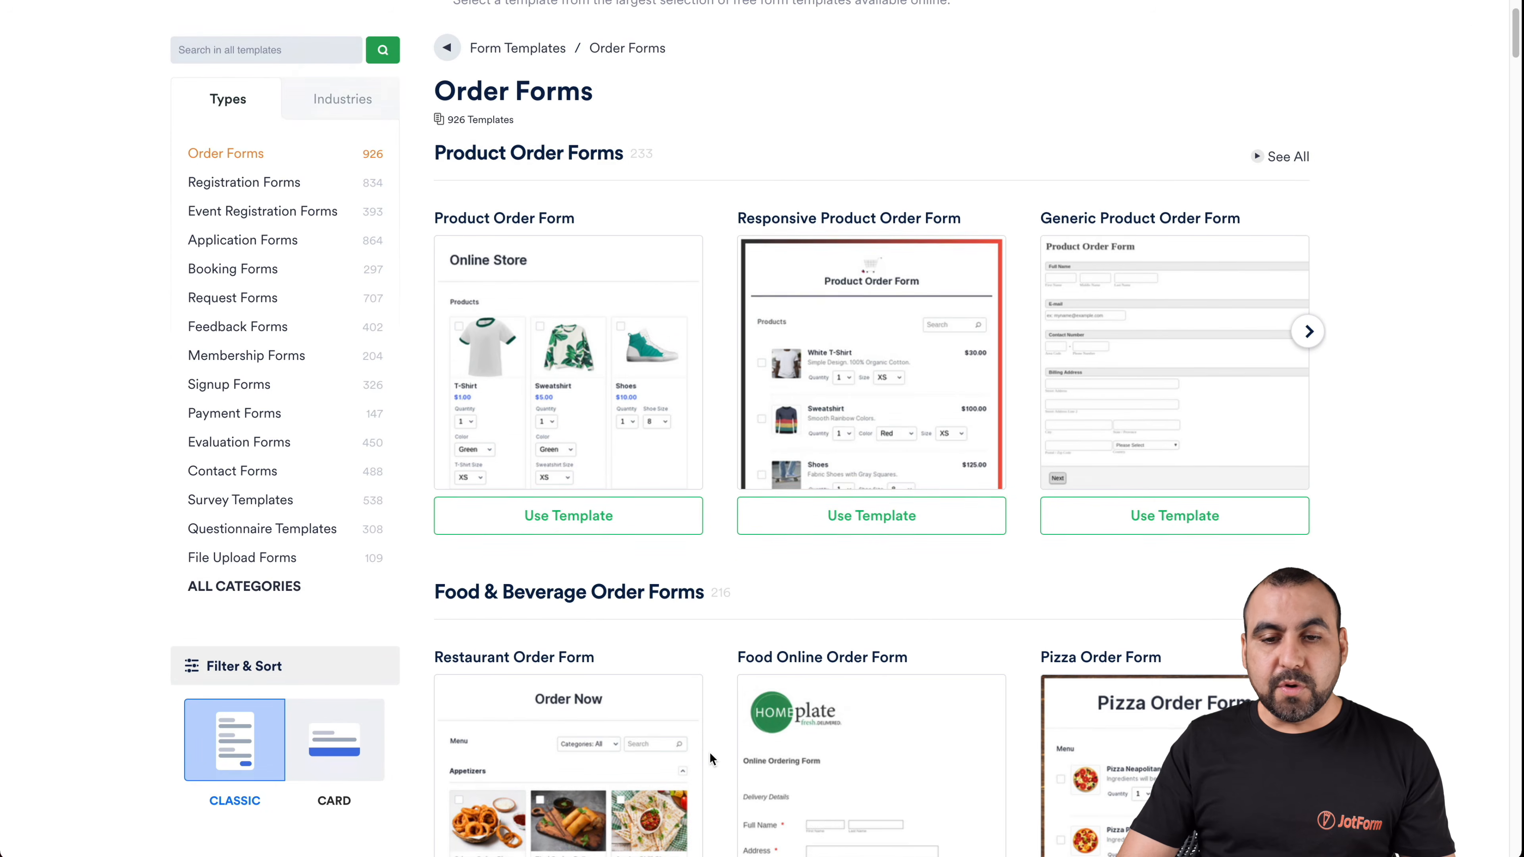
# Preview the Responsive Product Order Form template, close the preview and look over the other order form templates
pyautogui.click(927, 420)
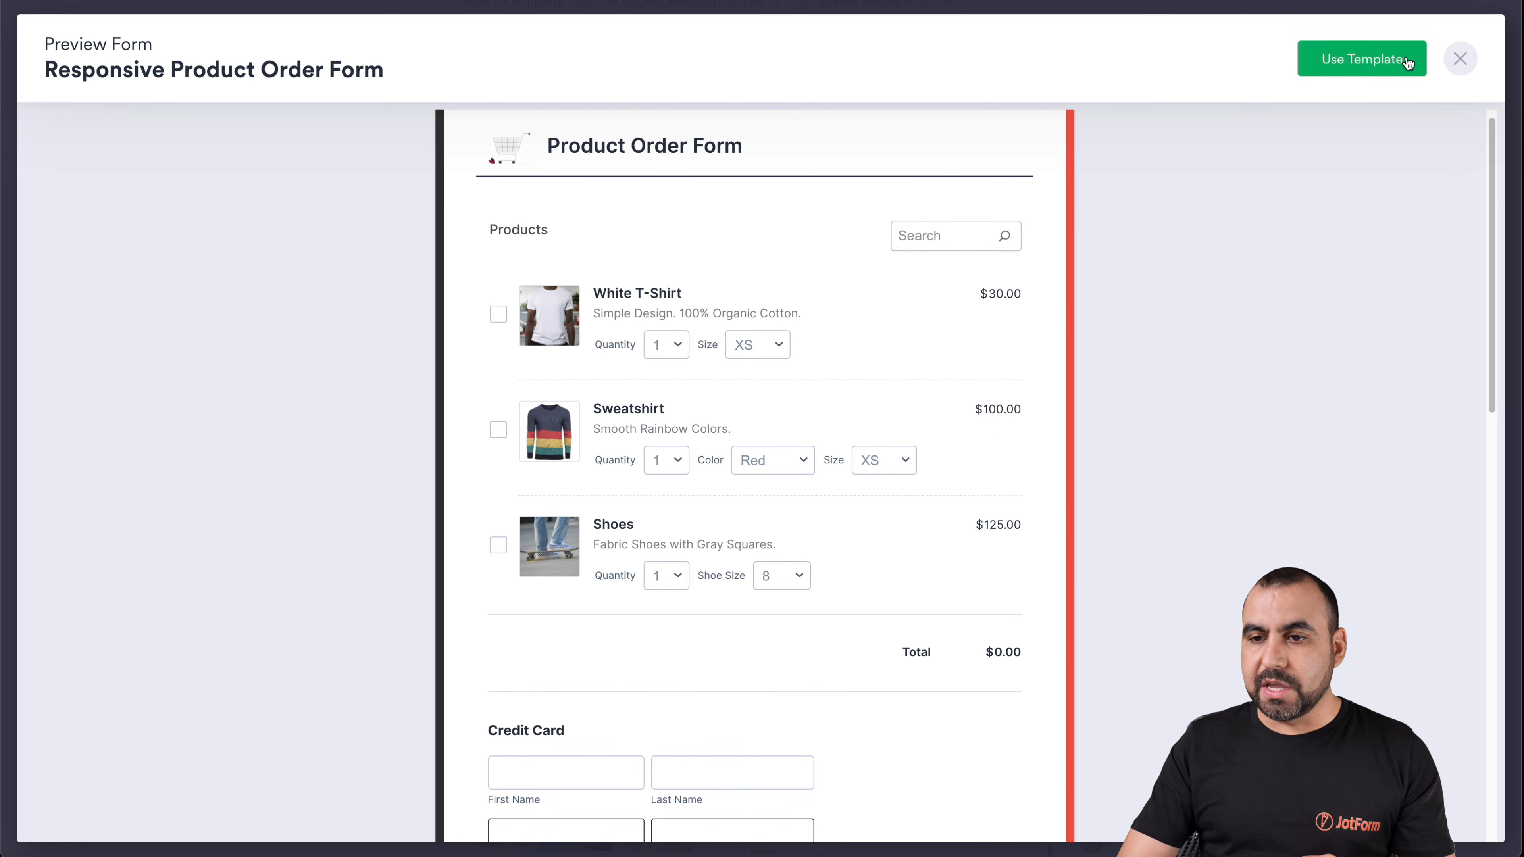
pyautogui.click(1459, 58)
pyautogui.scroll(-5, 1077, 612)
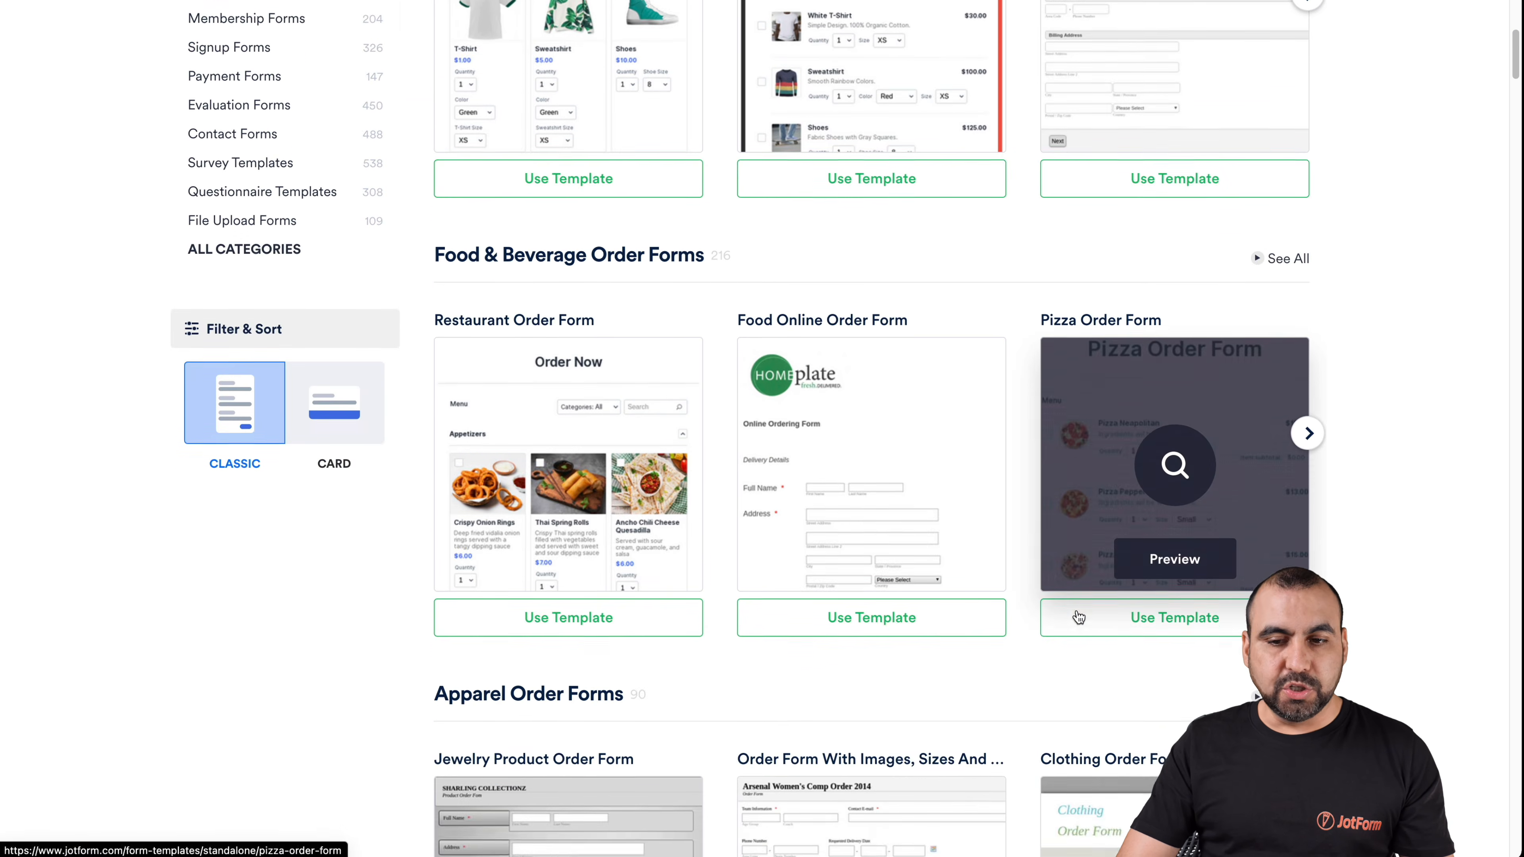
pyautogui.scroll(6, 1077, 616)
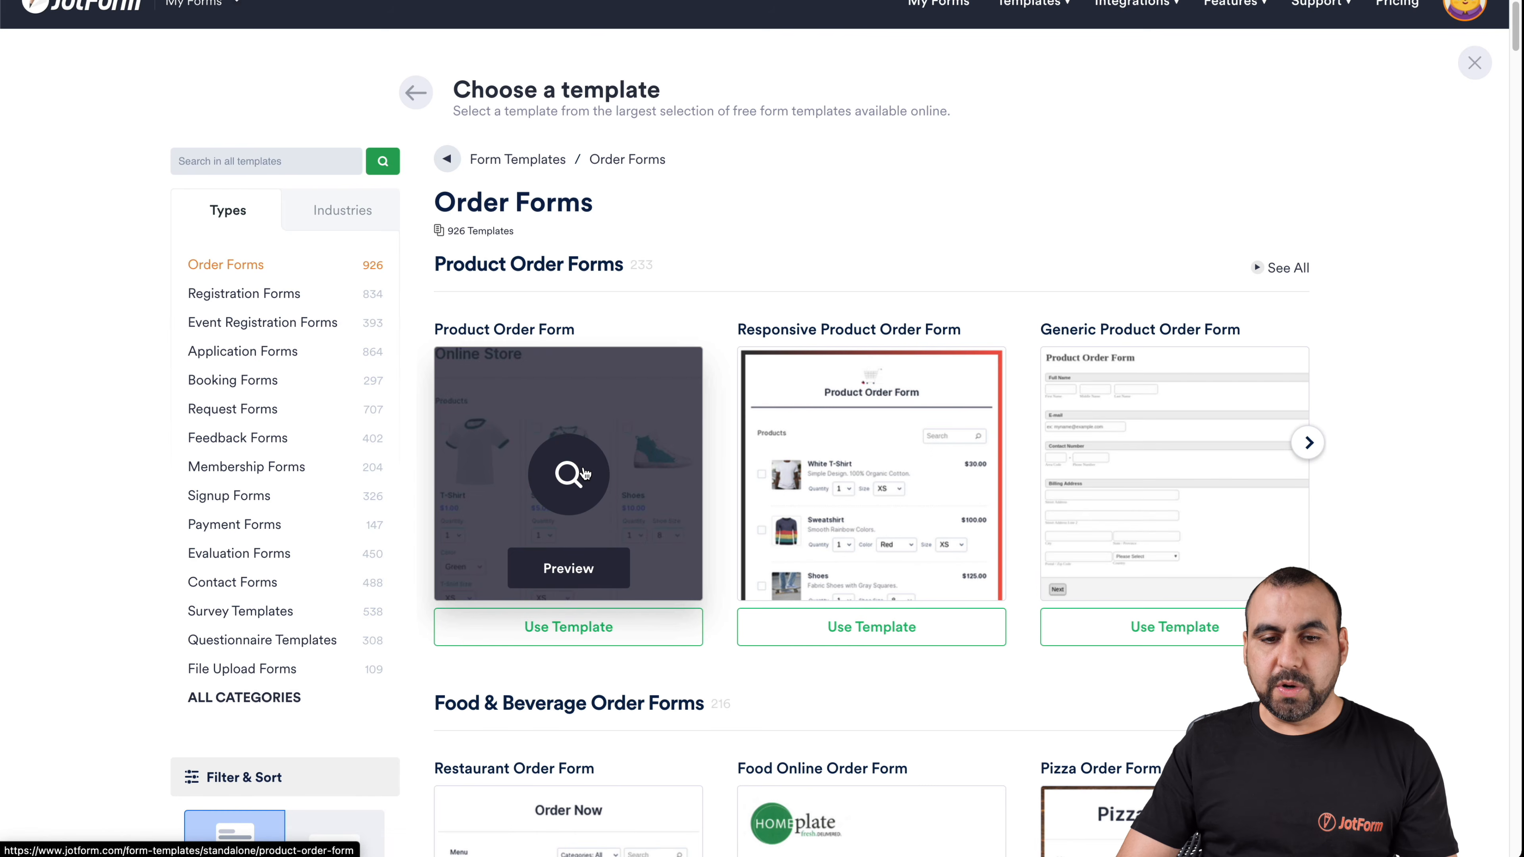
# Preview the Product Order Form template through its address and gift fields, and create a form from it
pyautogui.click(585, 474)
pyautogui.scroll(-2, 699, 447)
pyautogui.scroll(2, 701, 453)
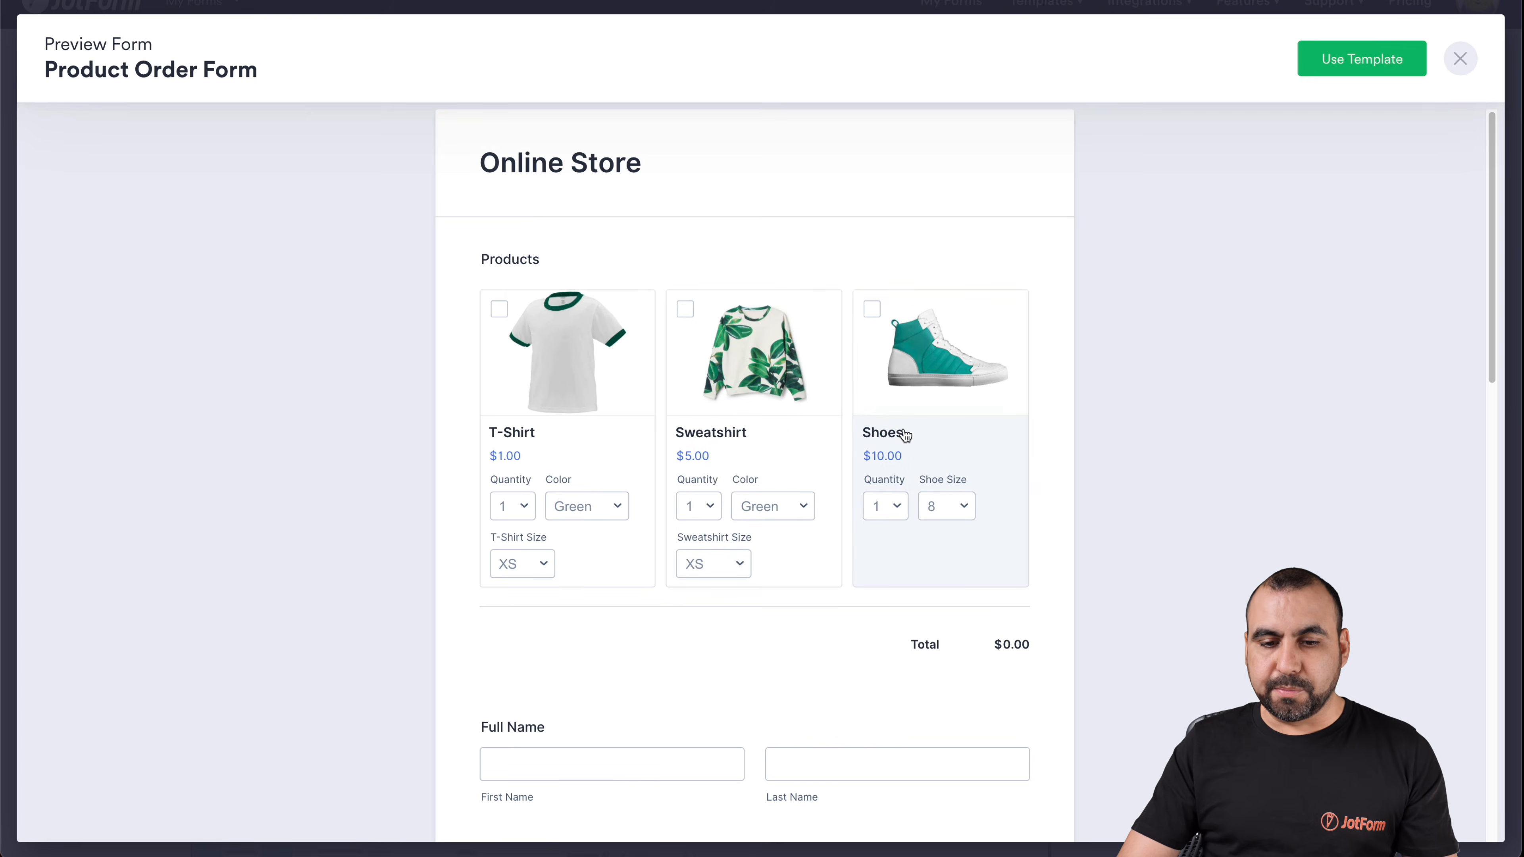
pyautogui.scroll(-8, 903, 433)
pyautogui.scroll(-5, 948, 448)
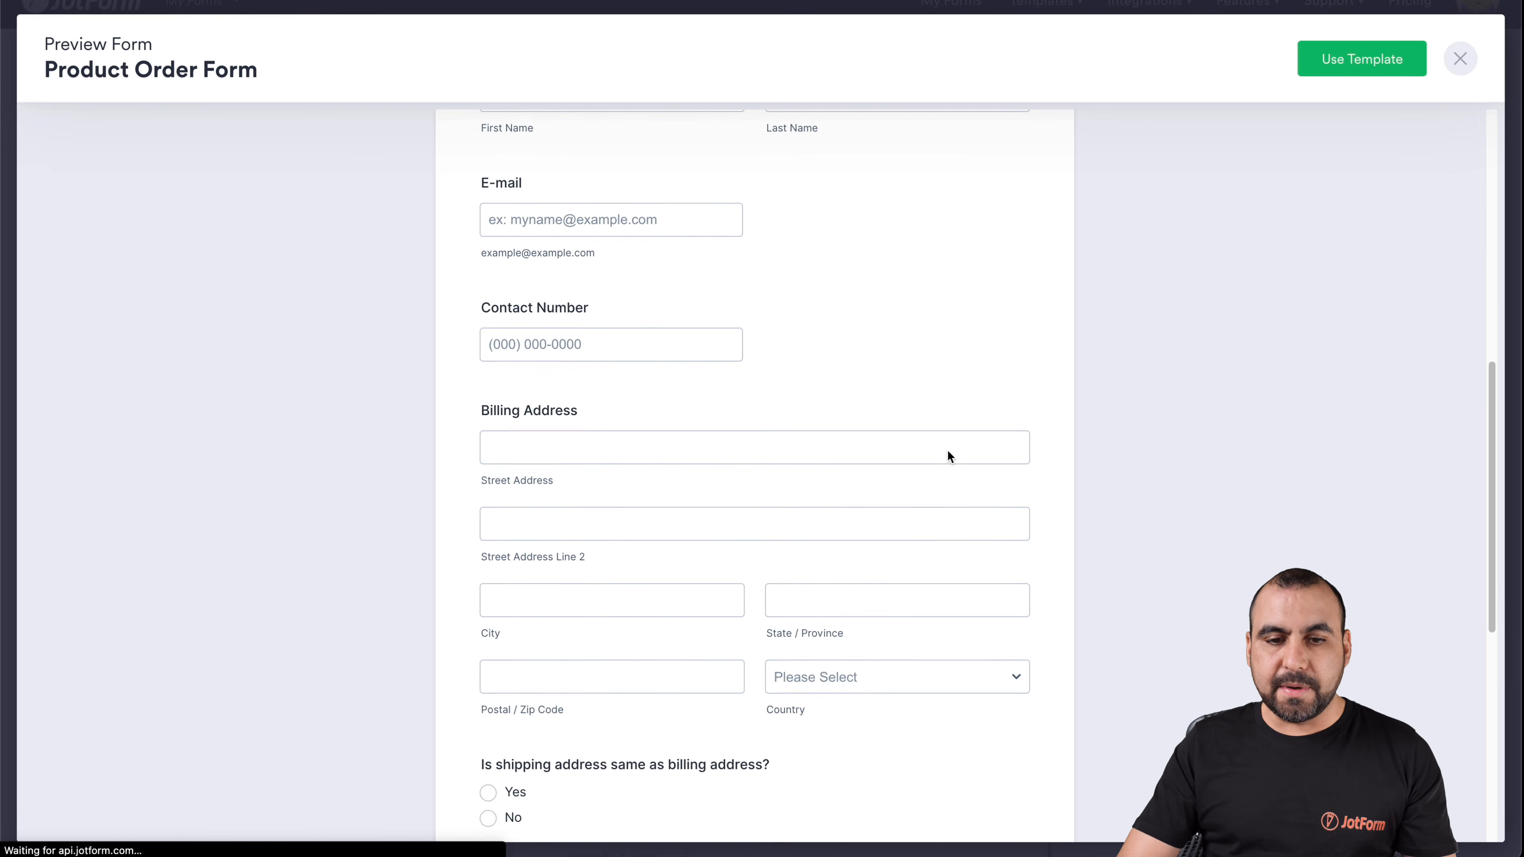
pyautogui.scroll(-3, 786, 309)
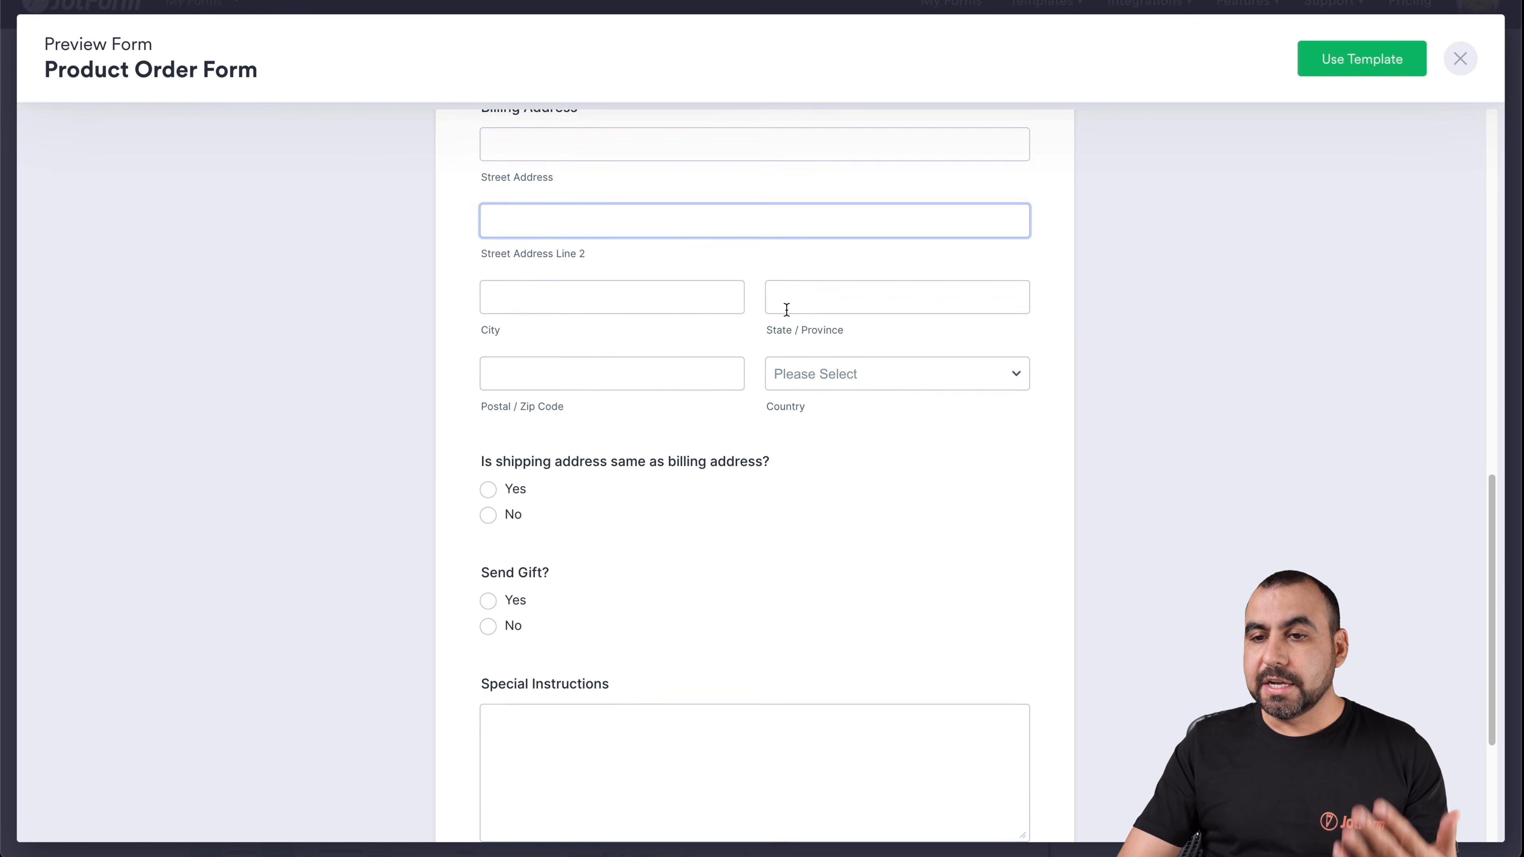
pyautogui.scroll(10, 785, 307)
pyautogui.click(1357, 59)
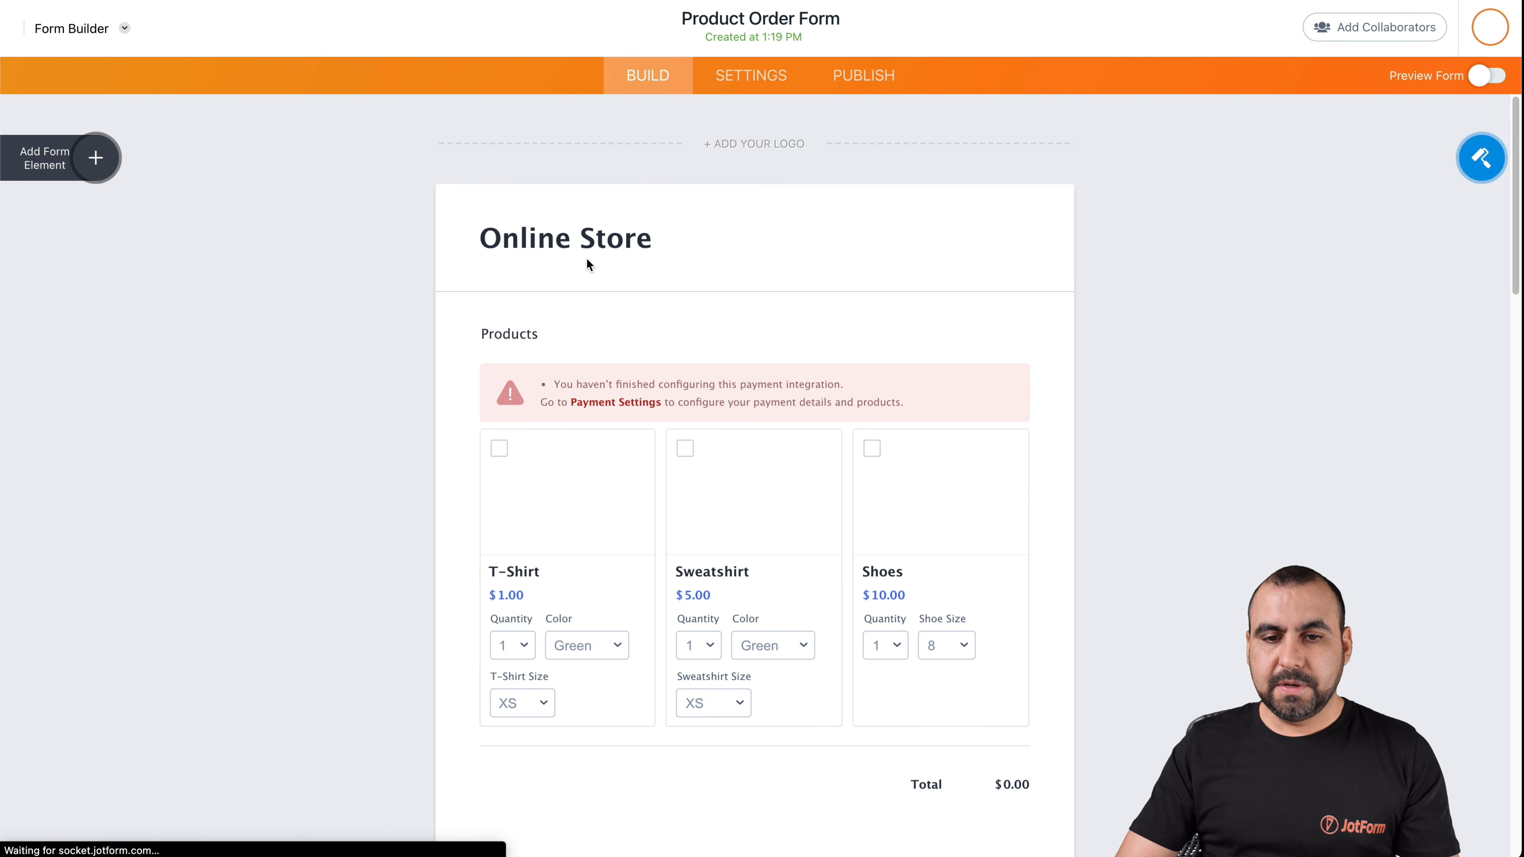
# Examine the new form's fields, its PayPal payment settings and the payment gateways offered as form elements, then close the settings
pyautogui.scroll(-10, 719, 425)
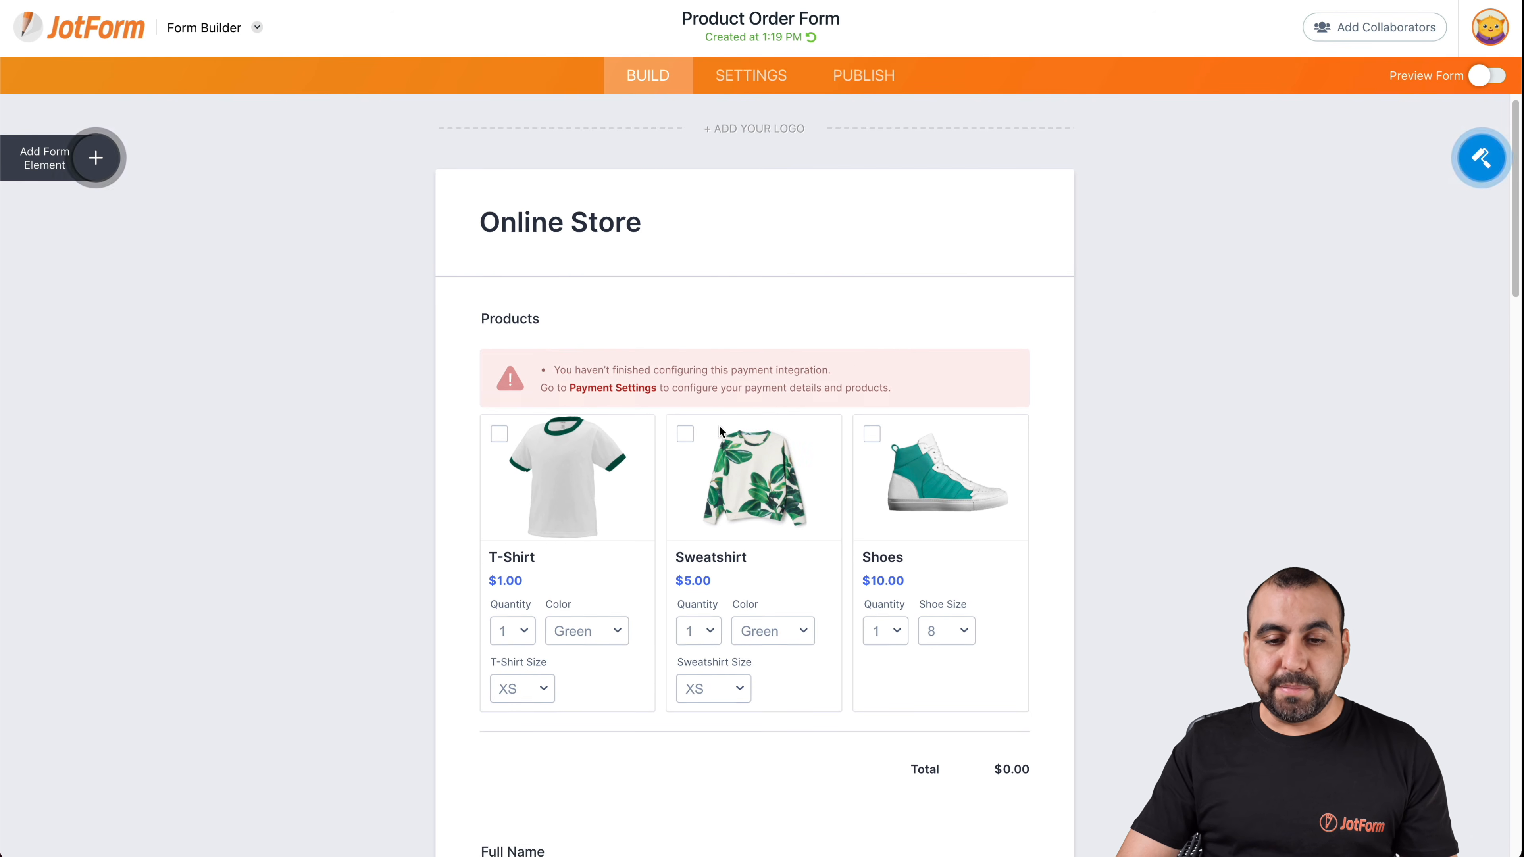
pyautogui.scroll(-13, 719, 426)
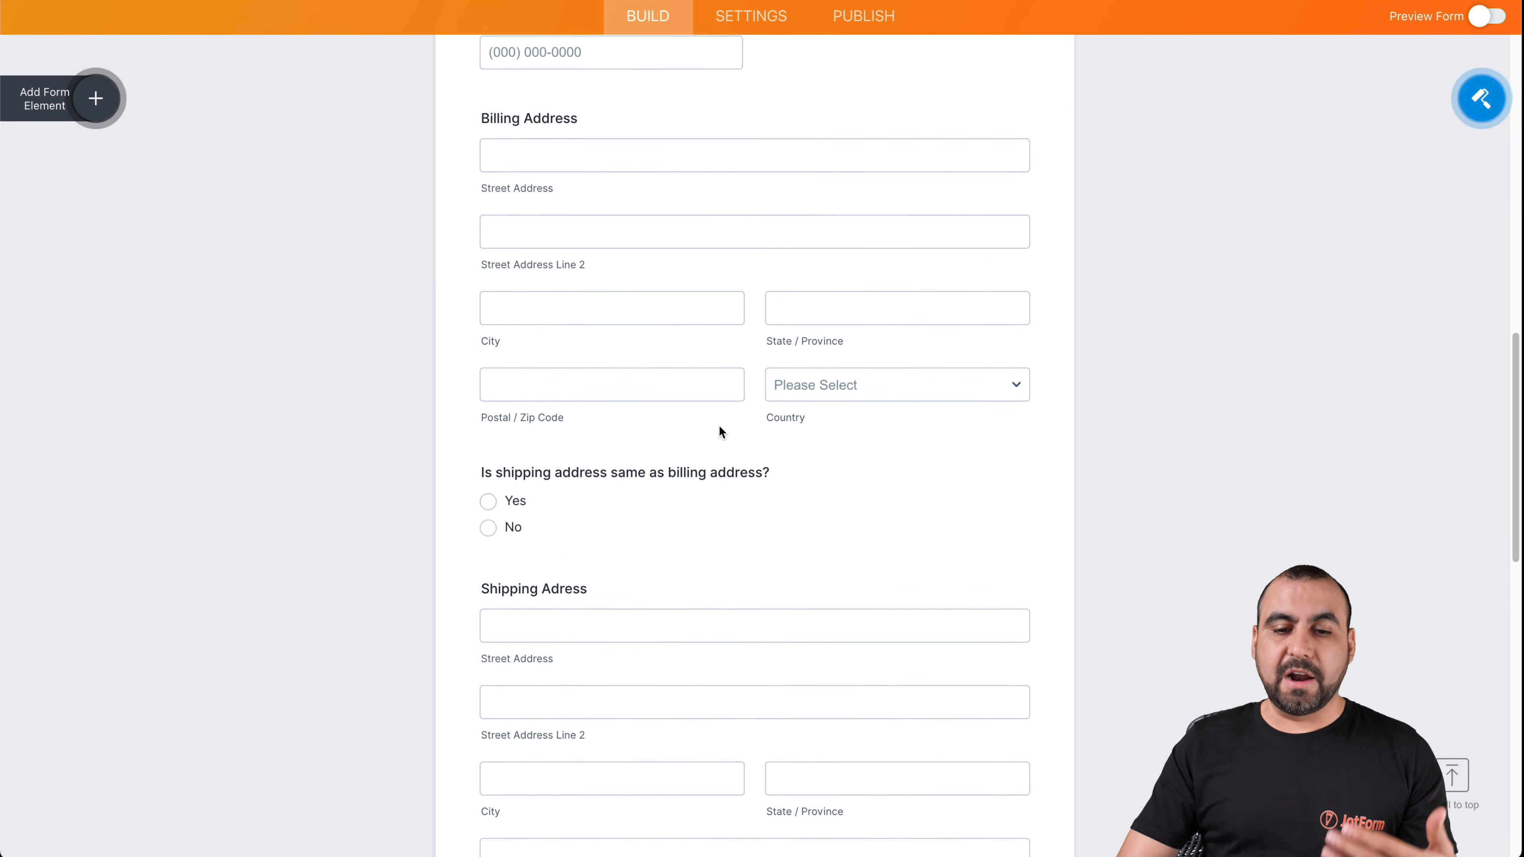
pyautogui.scroll(20, 719, 425)
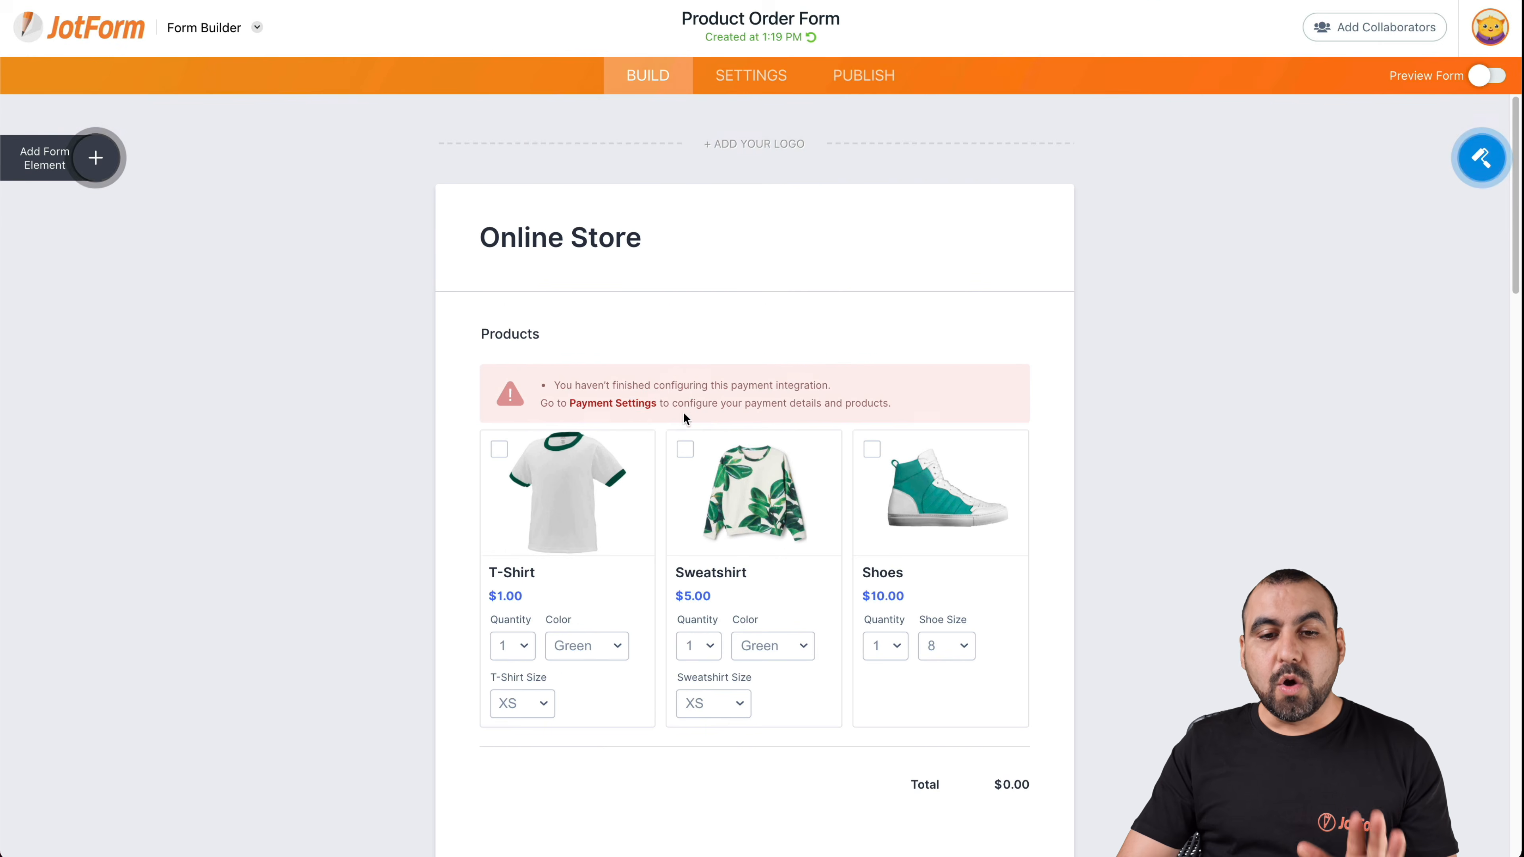
pyautogui.click(633, 403)
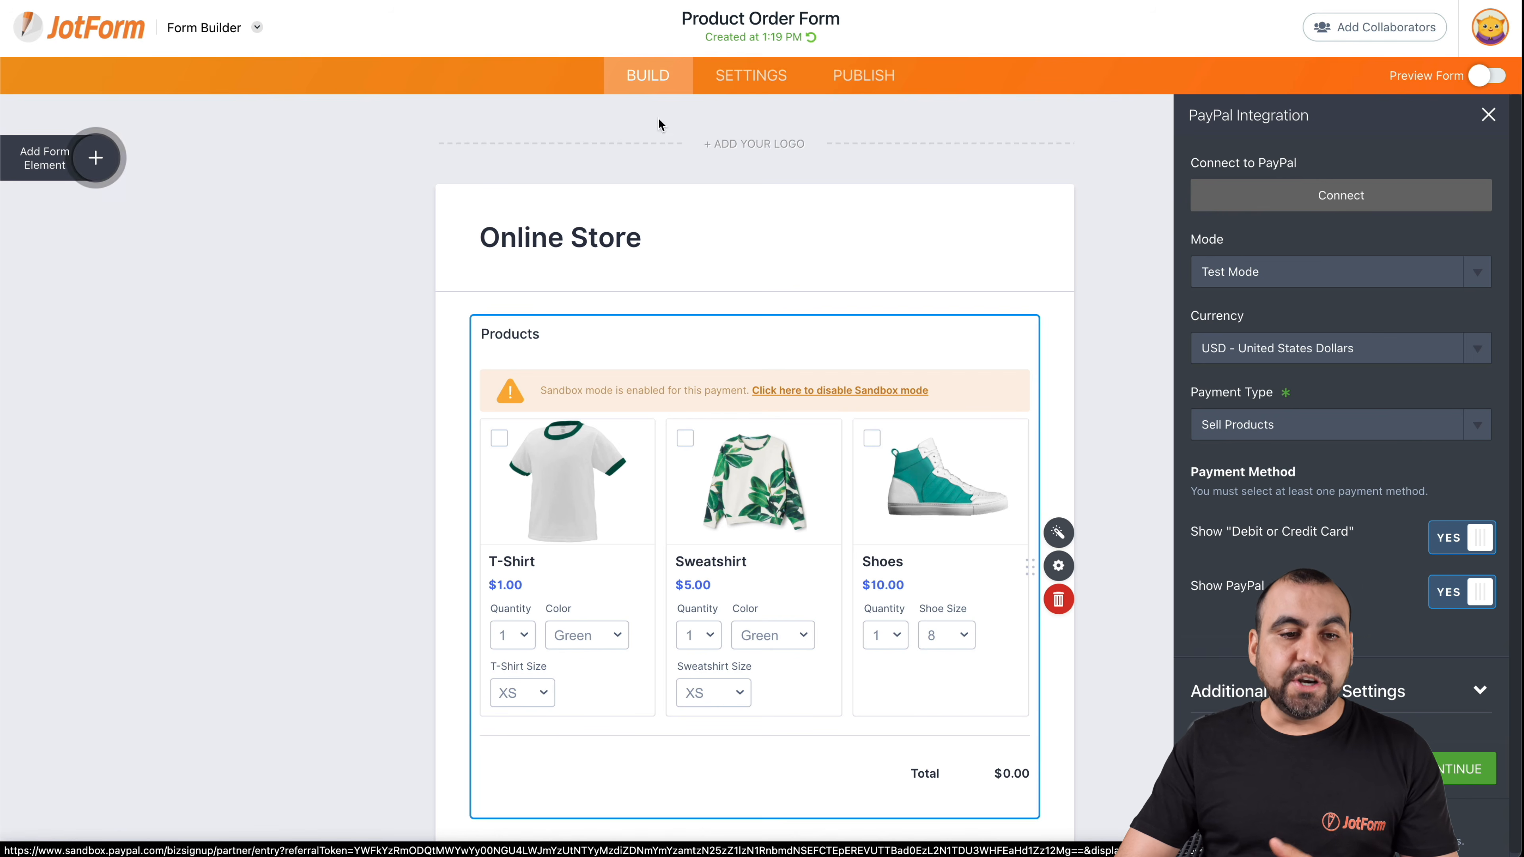
pyautogui.click(112, 160)
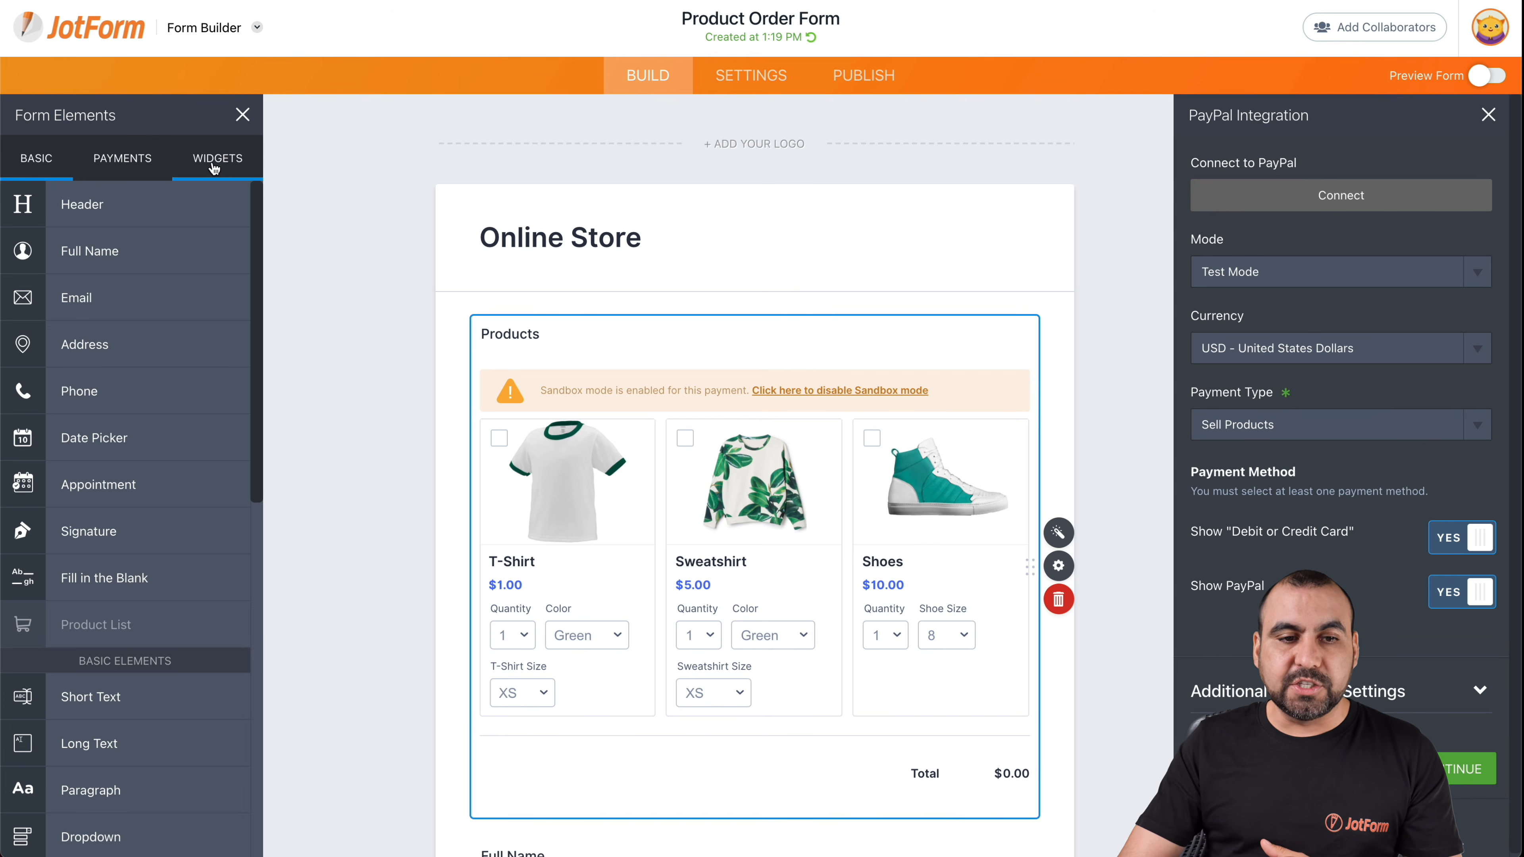
pyautogui.click(138, 167)
pyautogui.scroll(-5, 131, 504)
pyautogui.scroll(5, 138, 502)
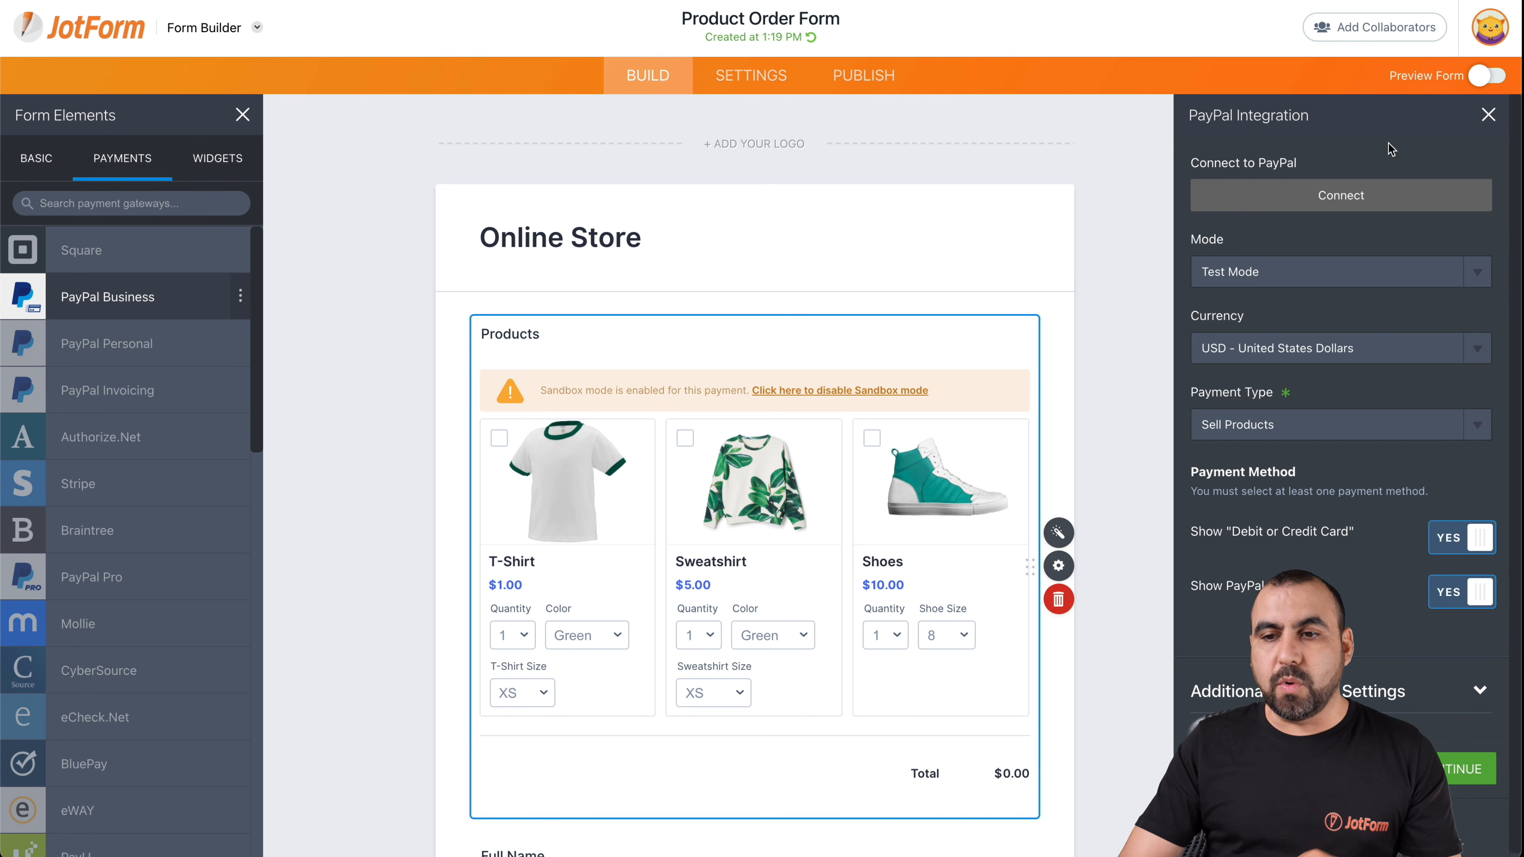
pyautogui.click(1486, 116)
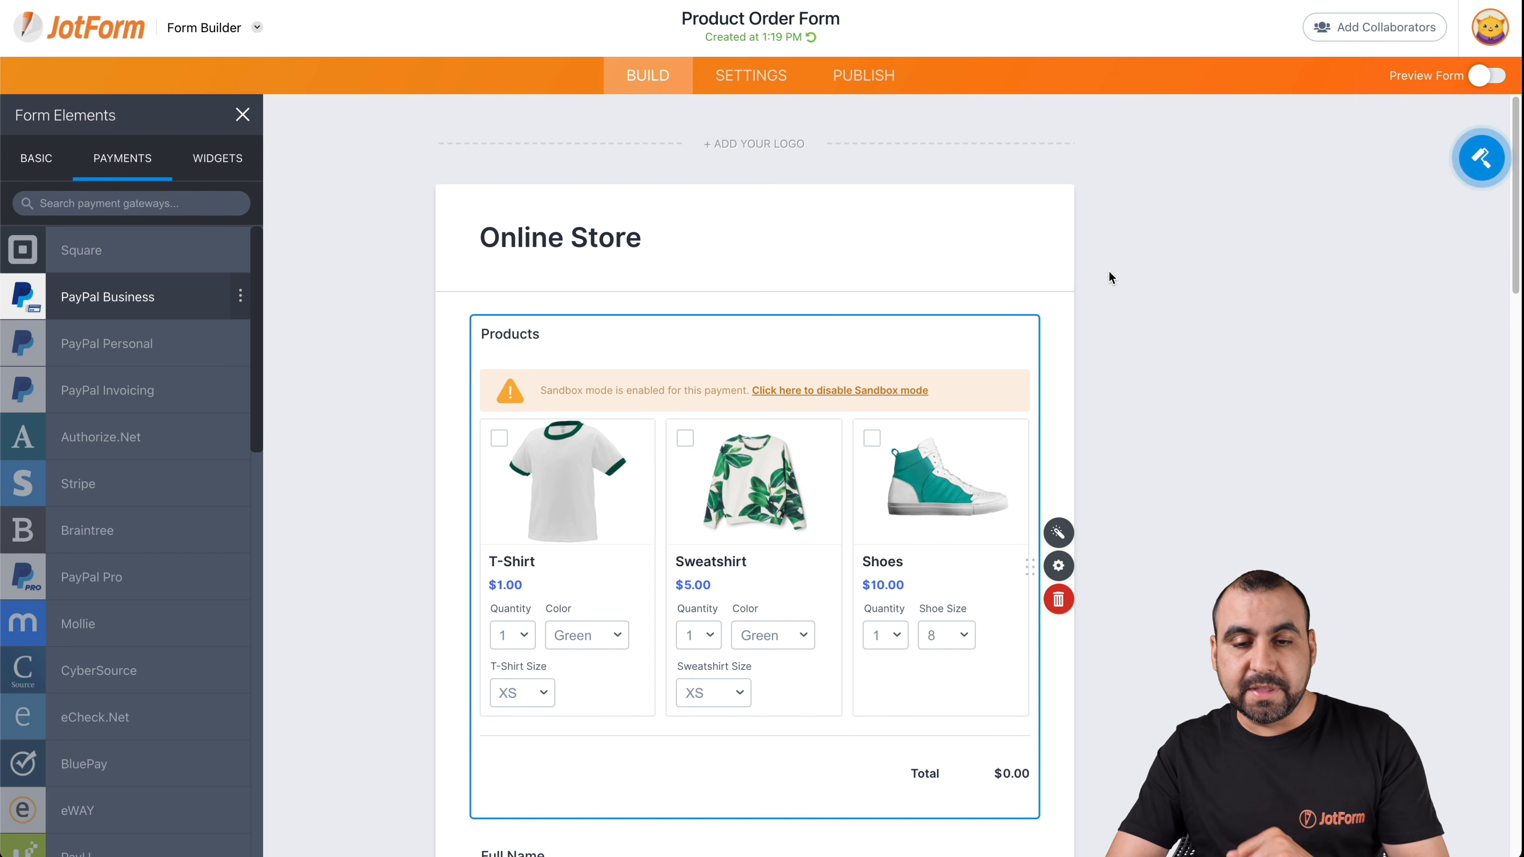
# Open the form's direct share link in a new browser tab and review the published order form
pyautogui.click(823, 88)
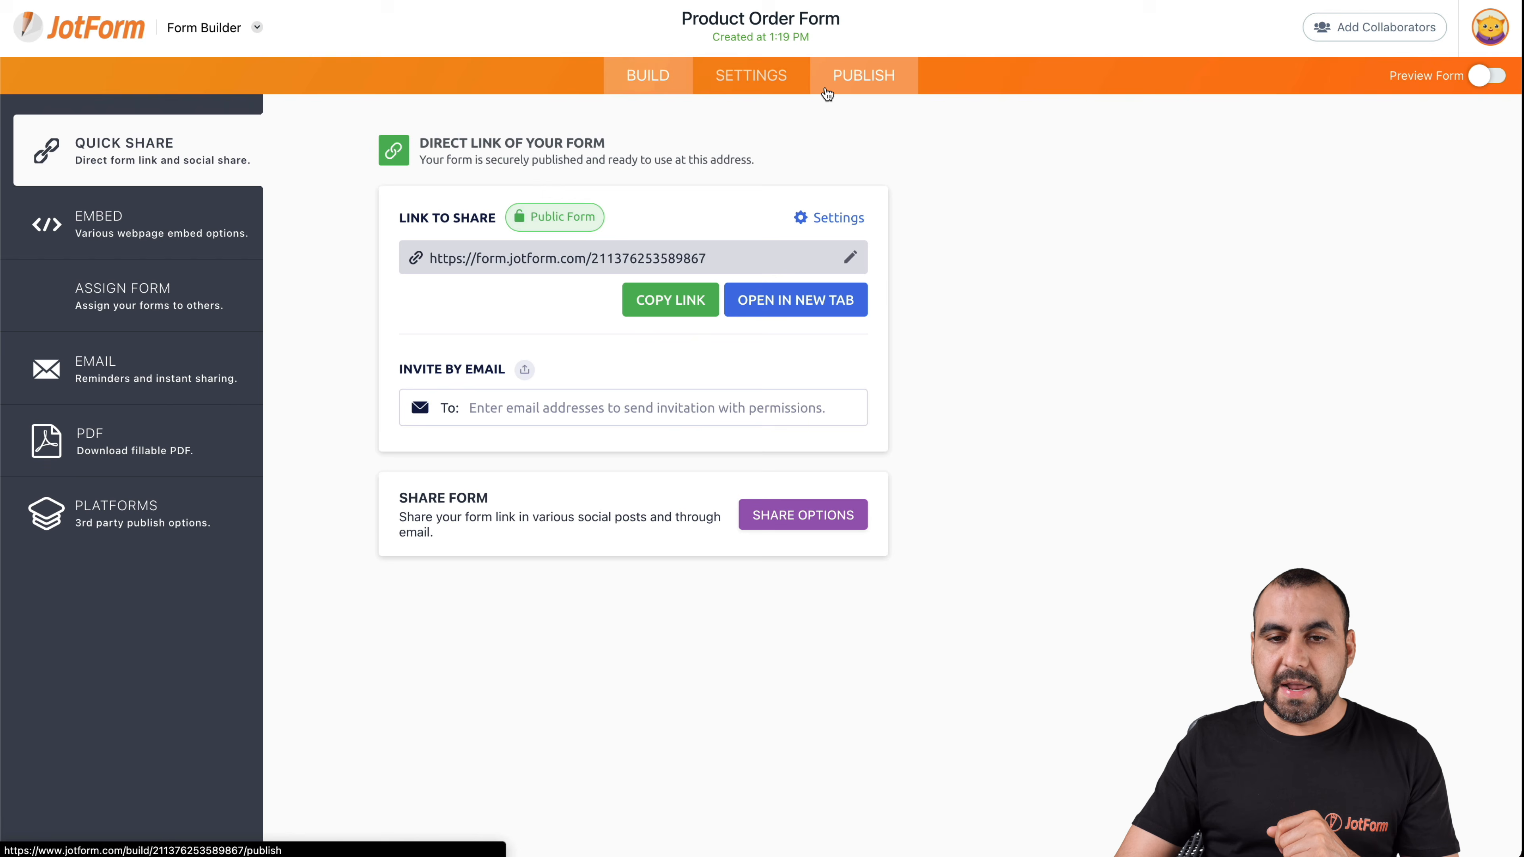
pyautogui.click(760, 313)
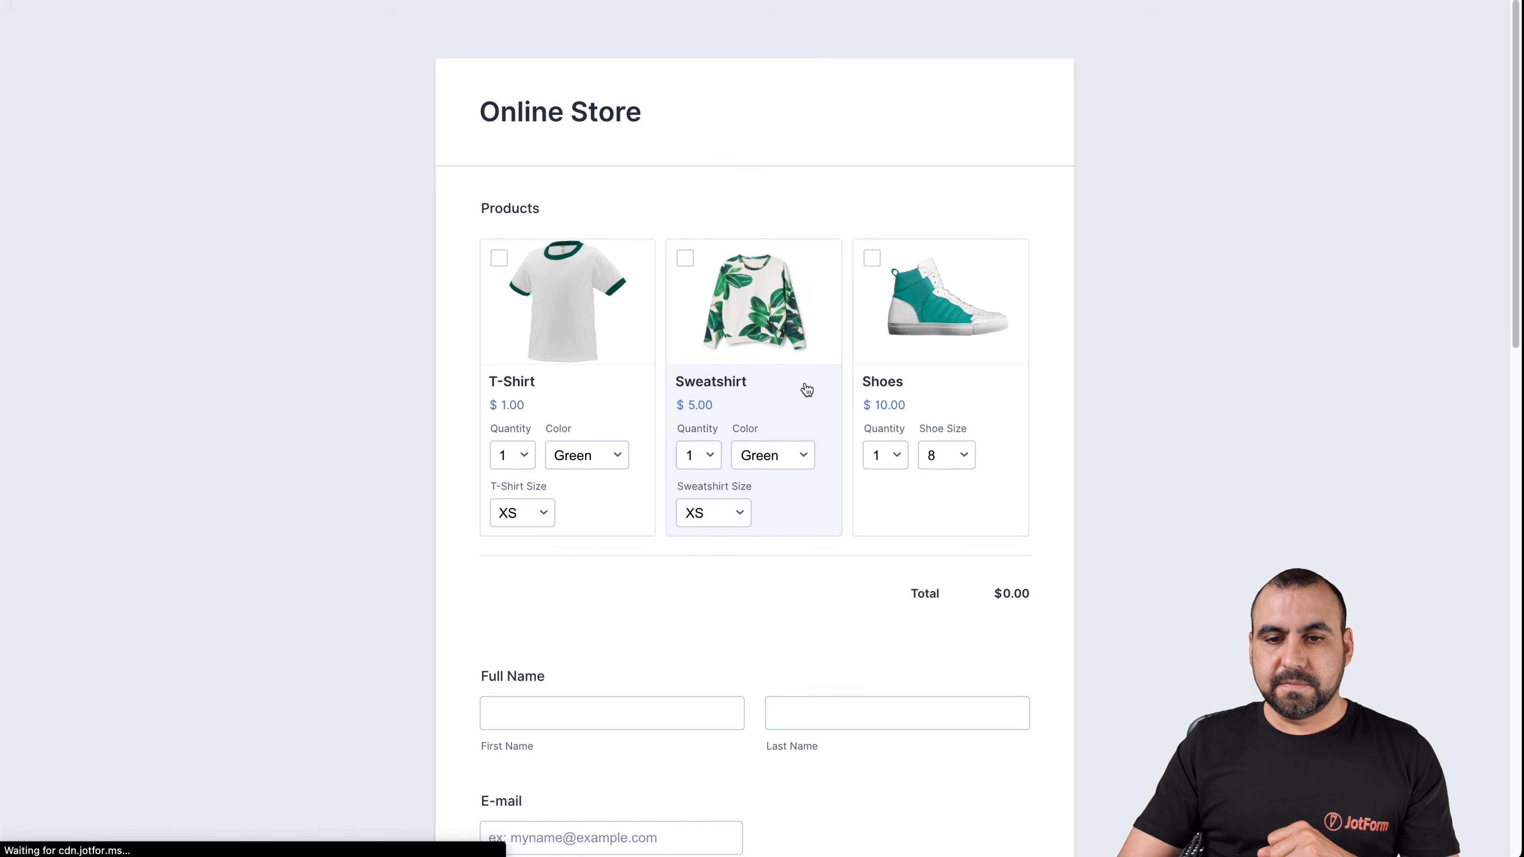
pyautogui.scroll(-4, 832, 570)
pyautogui.scroll(-13, 831, 570)
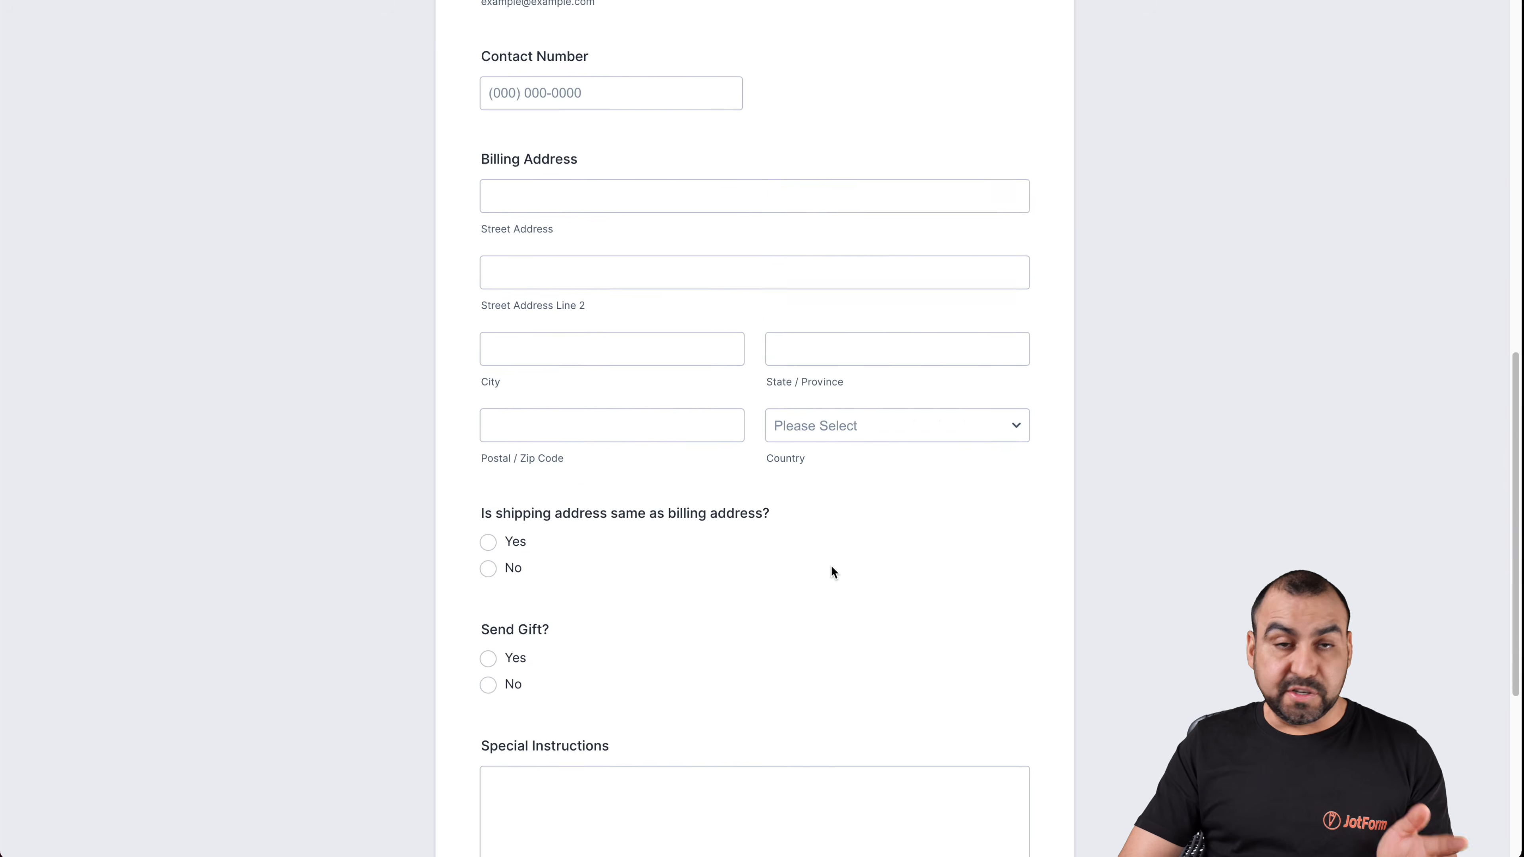
pyautogui.scroll(16, 831, 570)
pyautogui.scroll(-1, 831, 570)
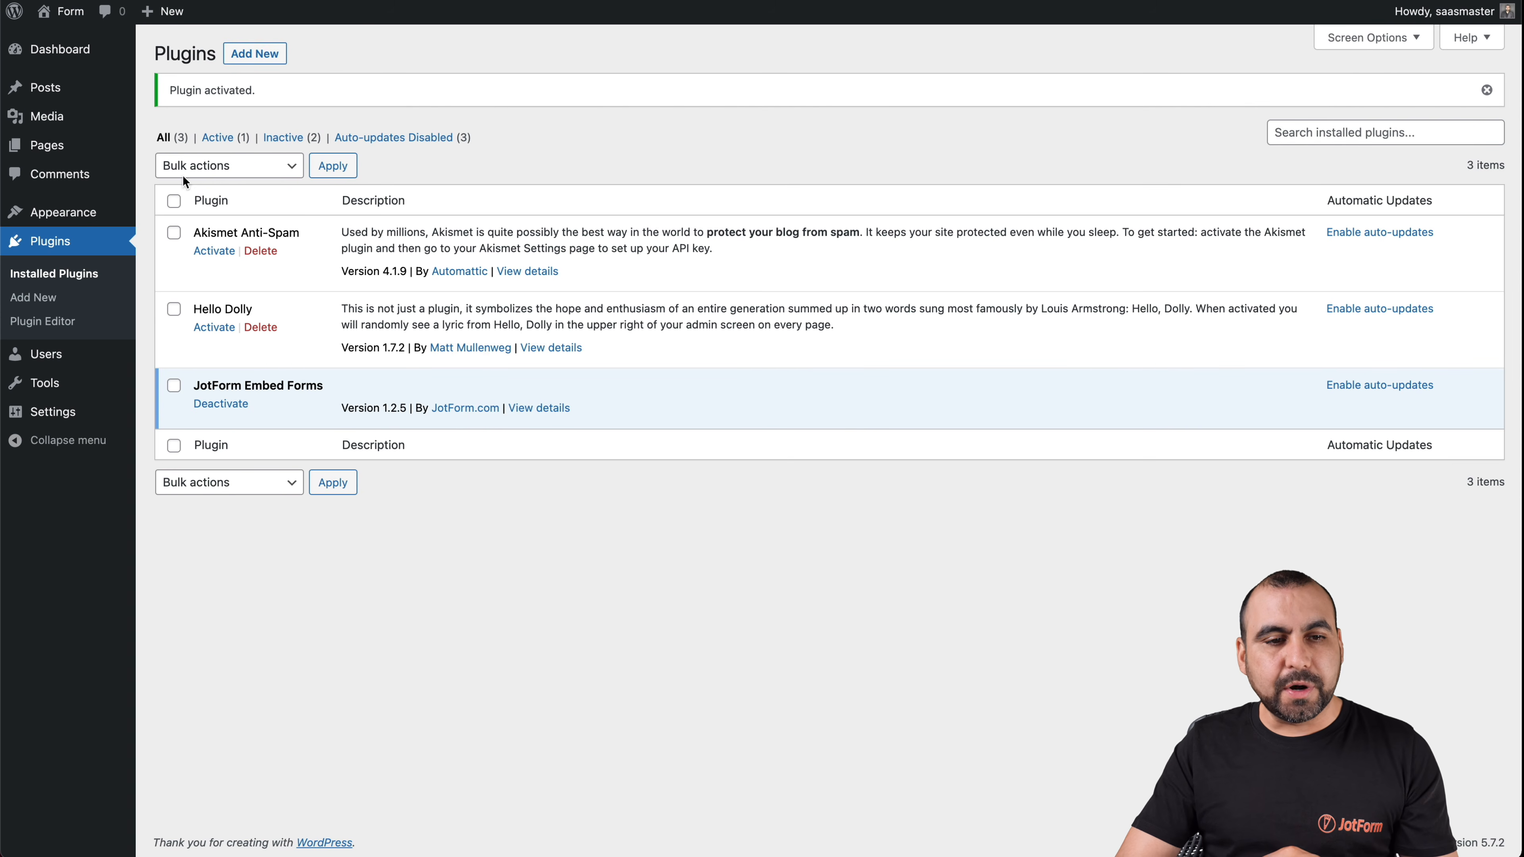
# Switch back to the WordPress admin and open the Sample Page for editing
pyautogui.click(77, 147)
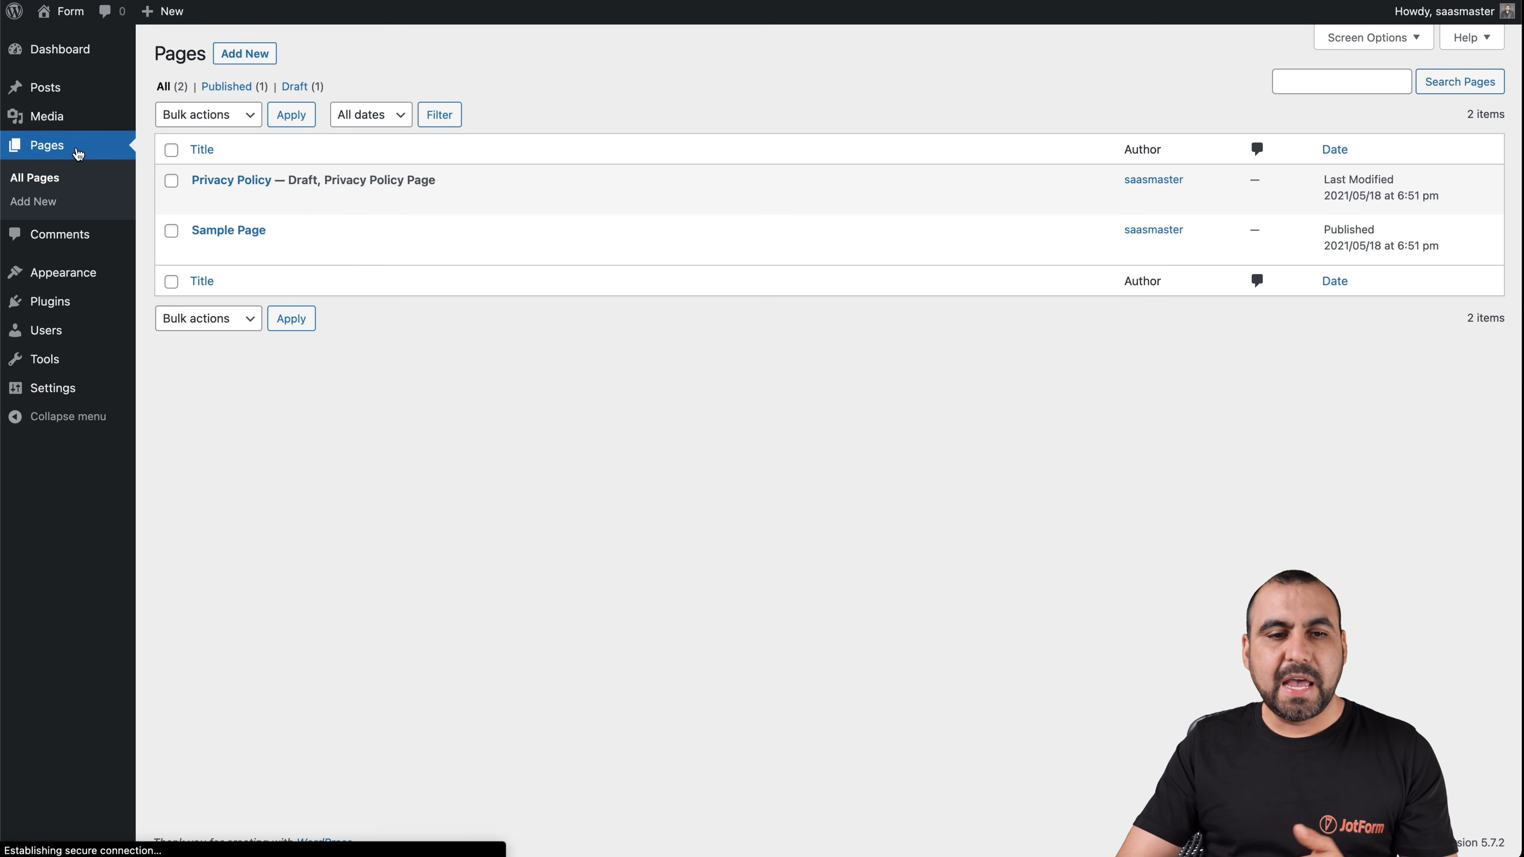
pyautogui.moveTo(233, 246)
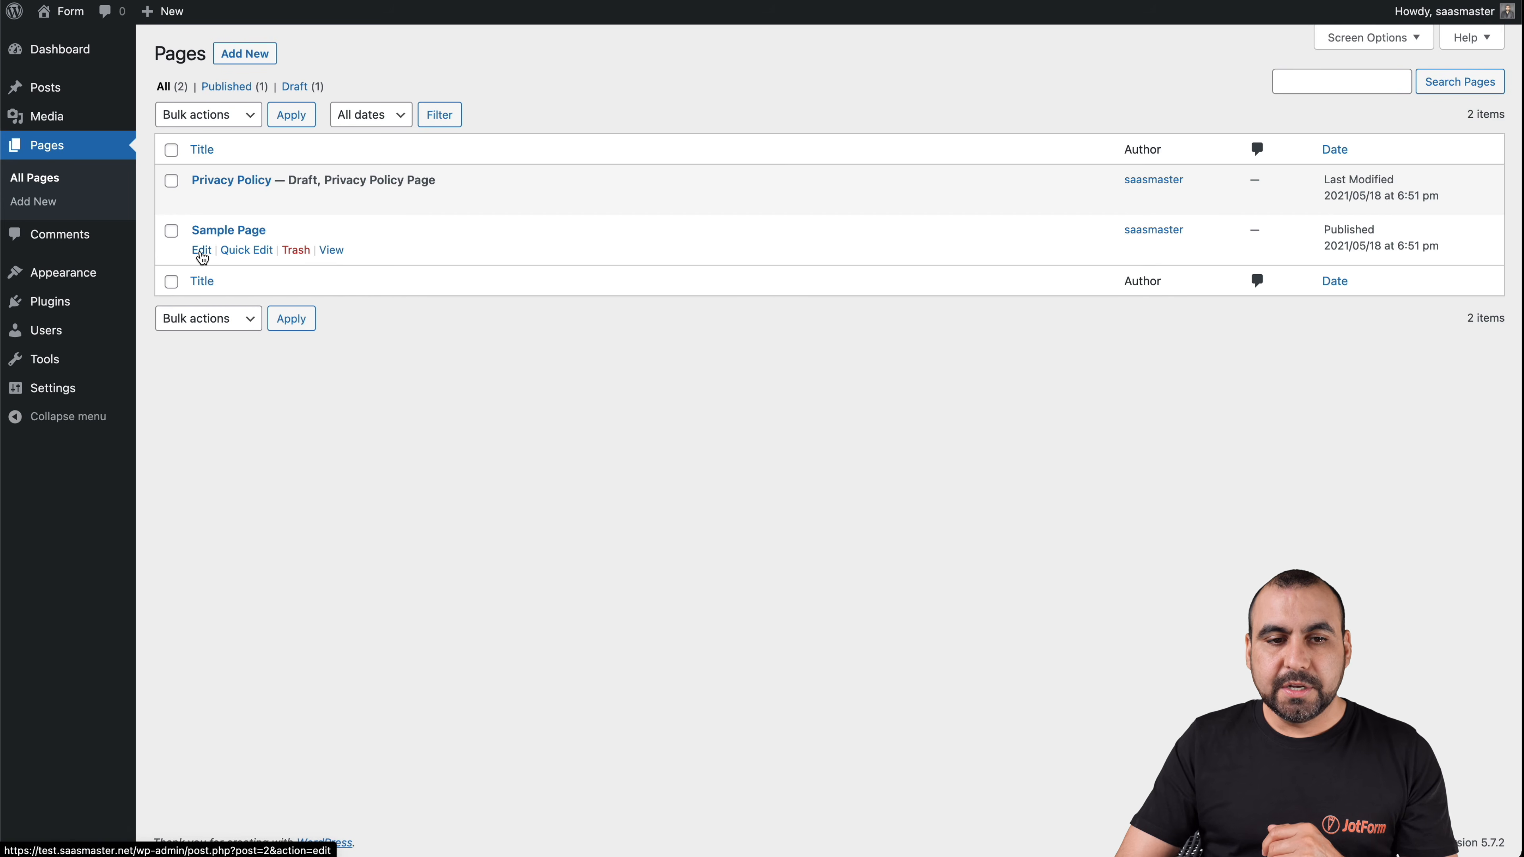
pyautogui.click(201, 251)
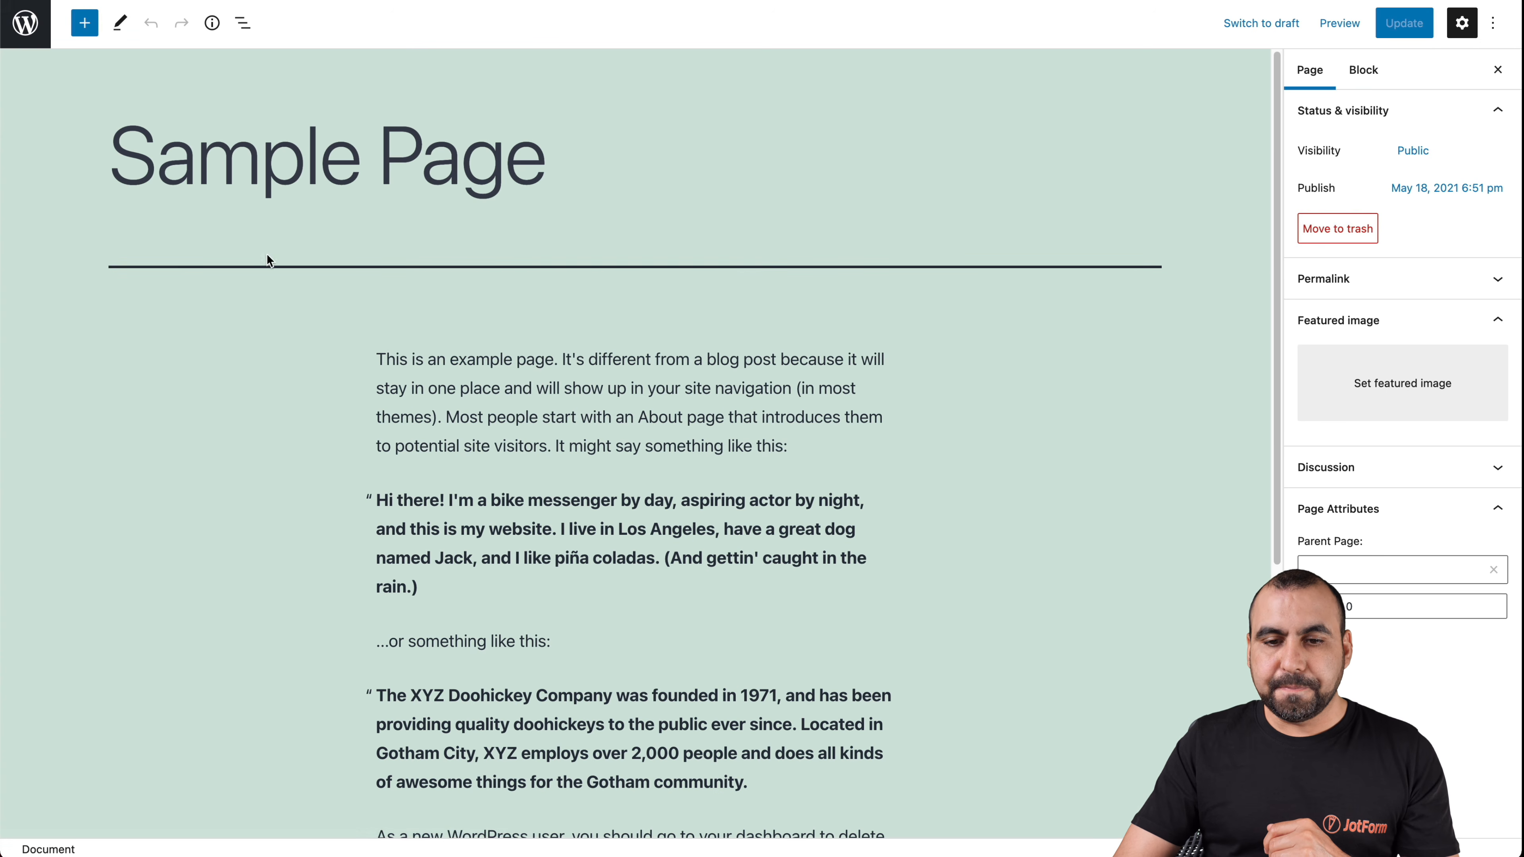
# Add a Classic block on a new line below the page's last paragraph
pyautogui.scroll(-2, 560, 485)
pyautogui.scroll(-5, 560, 485)
pyautogui.click(820, 461)
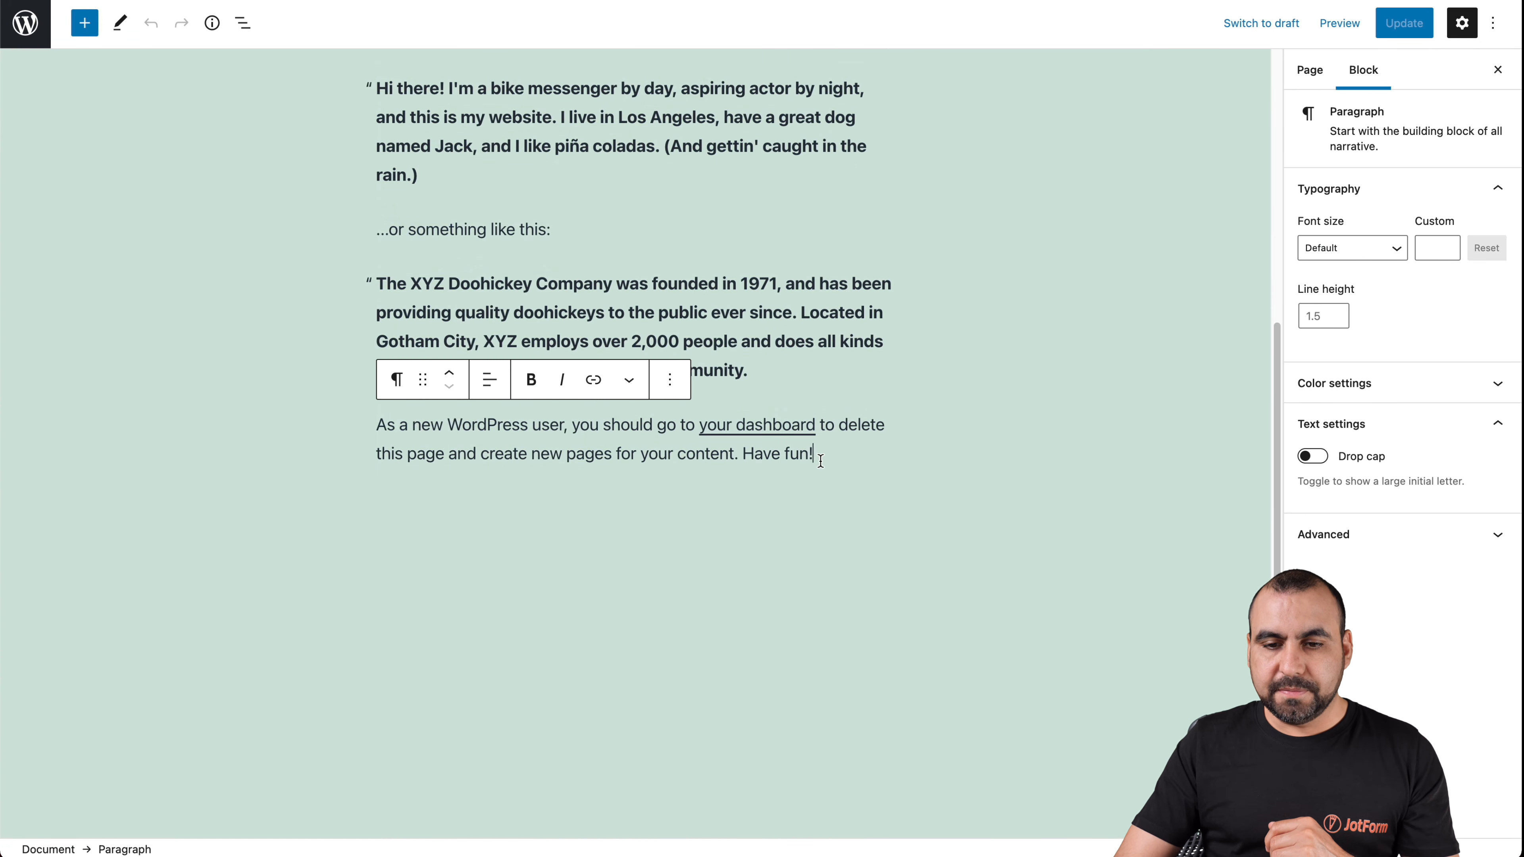
pyautogui.press('Return')
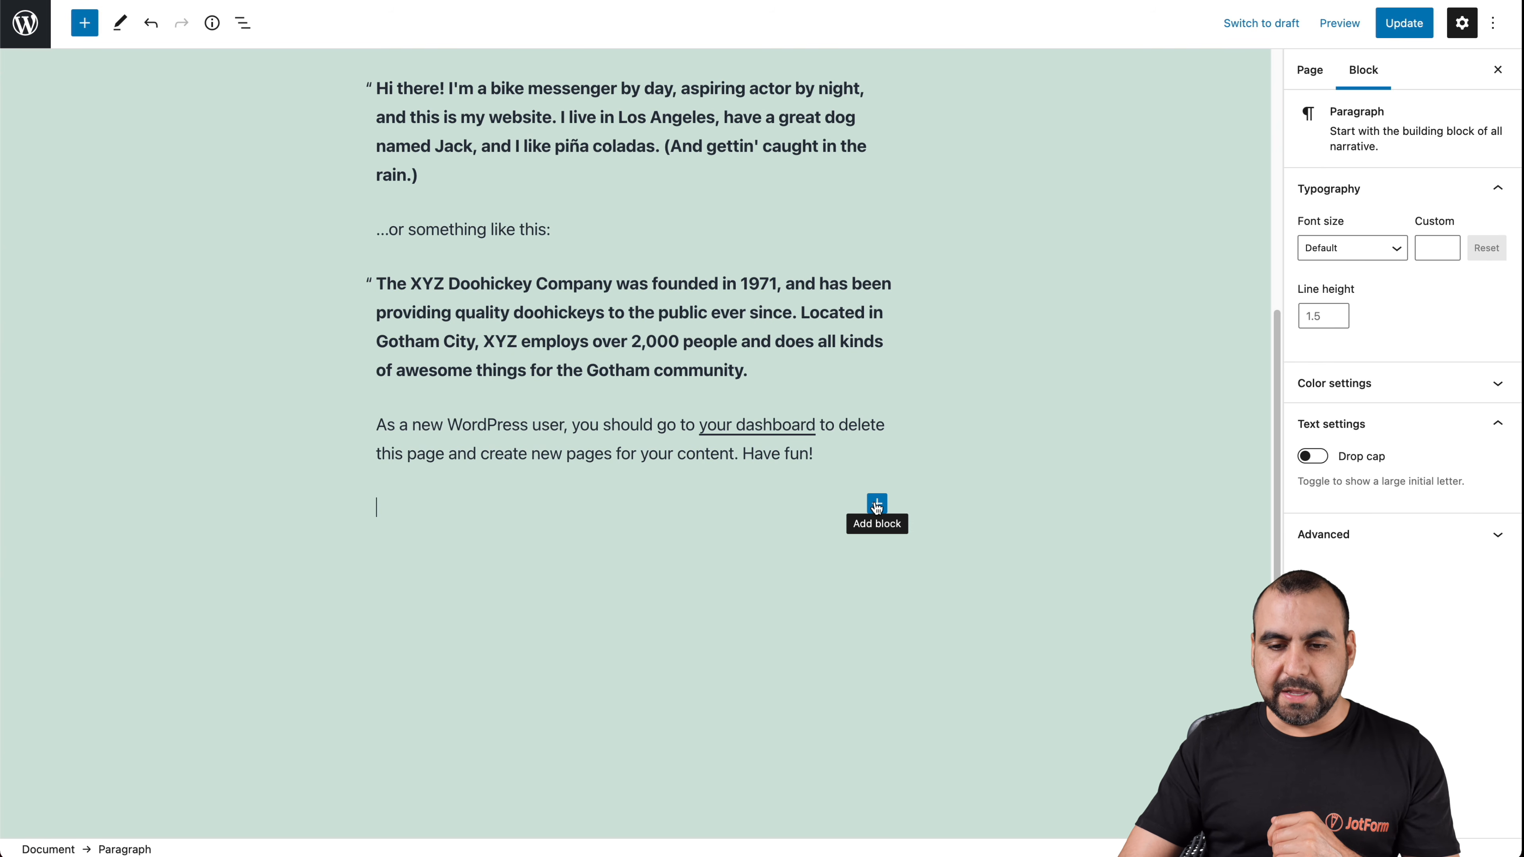
pyautogui.click(877, 504)
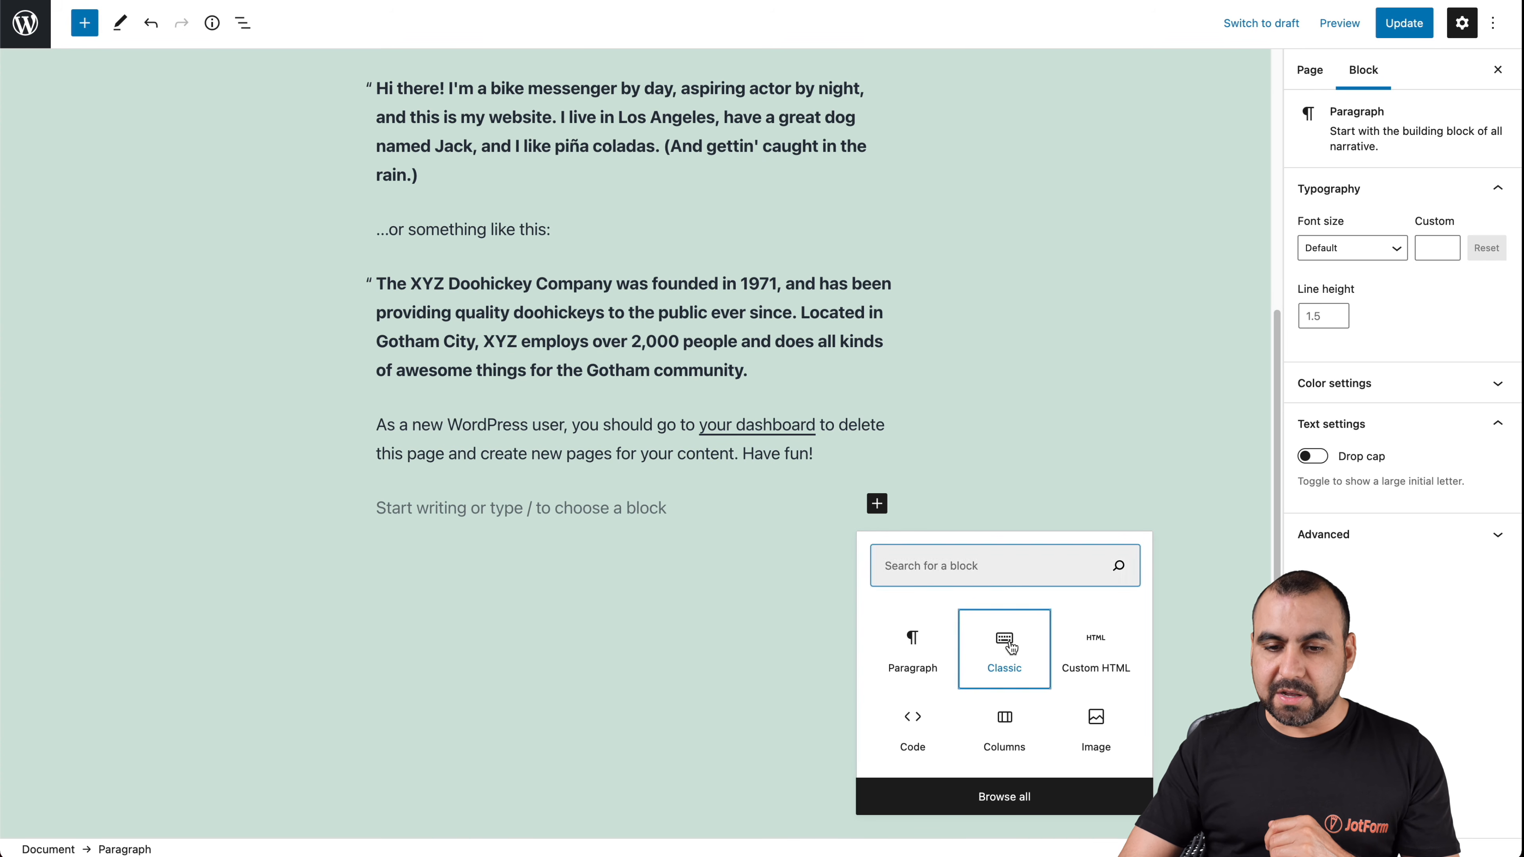
pyautogui.click(1011, 647)
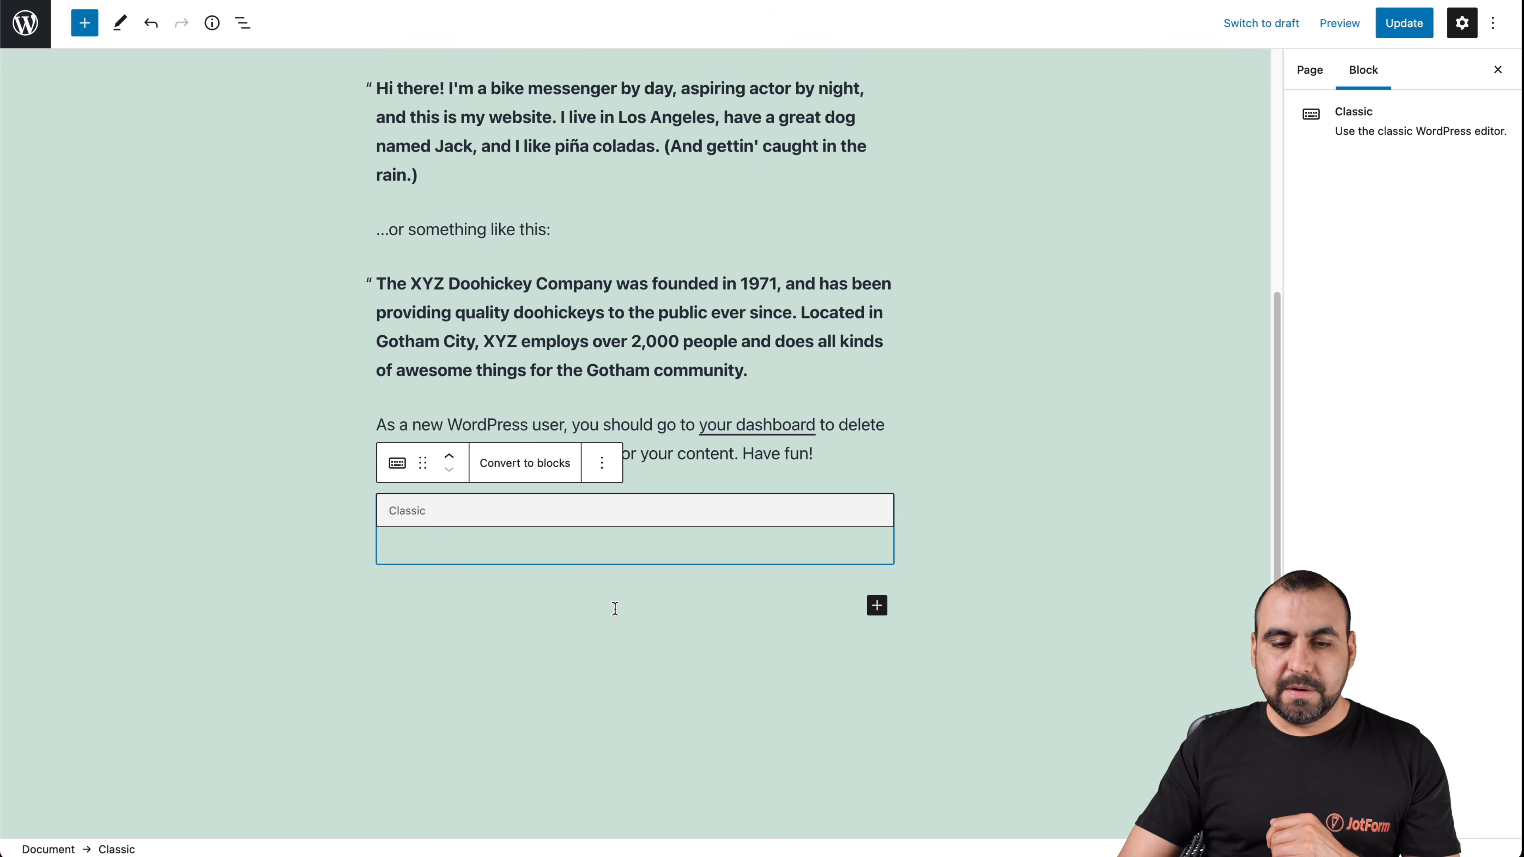
# Insert the Product Order Form into the Classic block using the JotForm form selector
pyautogui.click(534, 555)
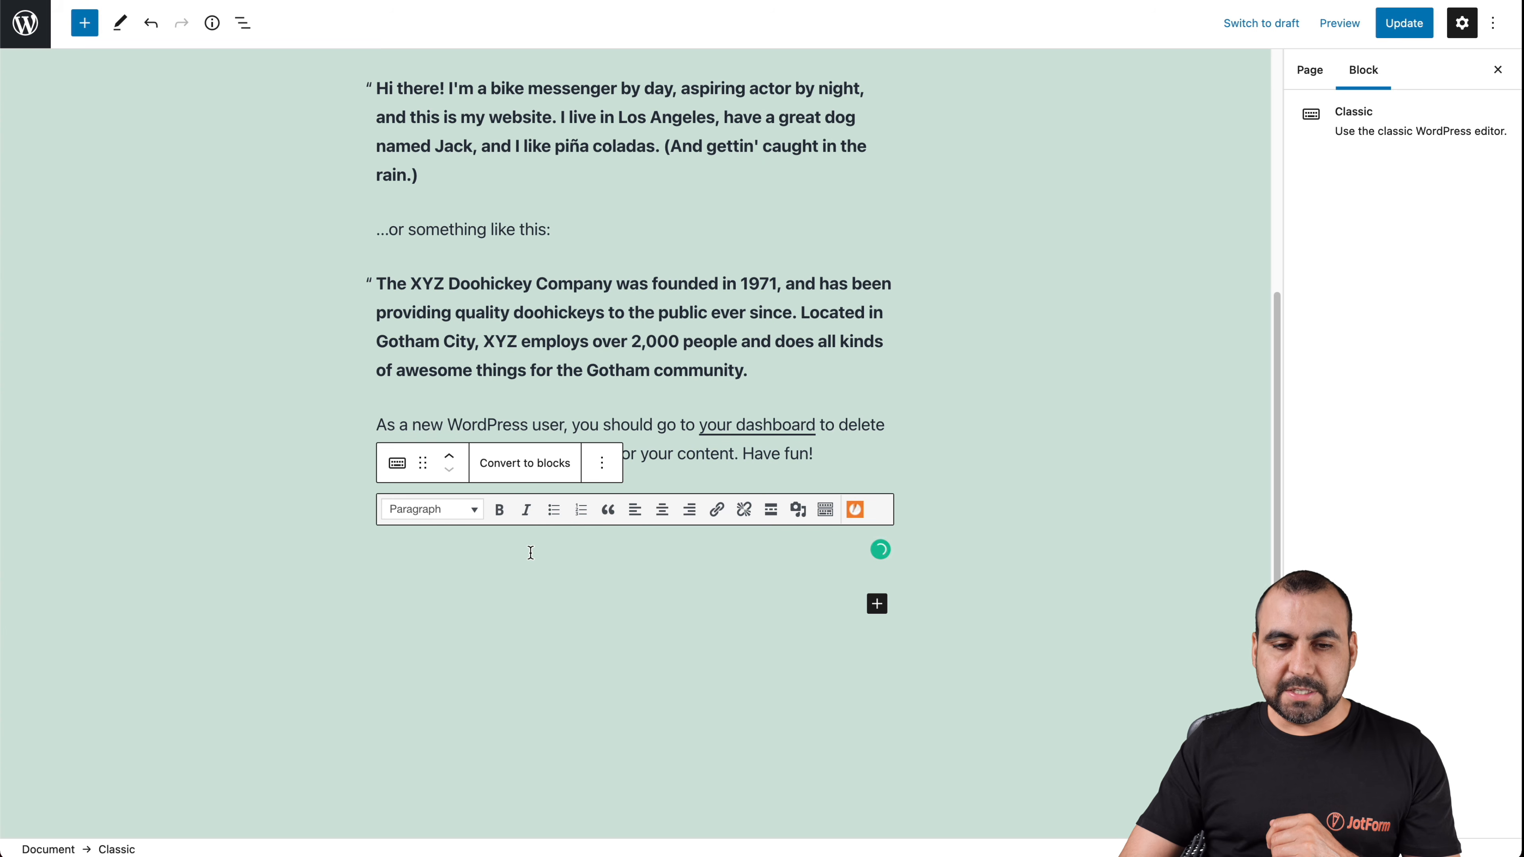
pyautogui.click(855, 511)
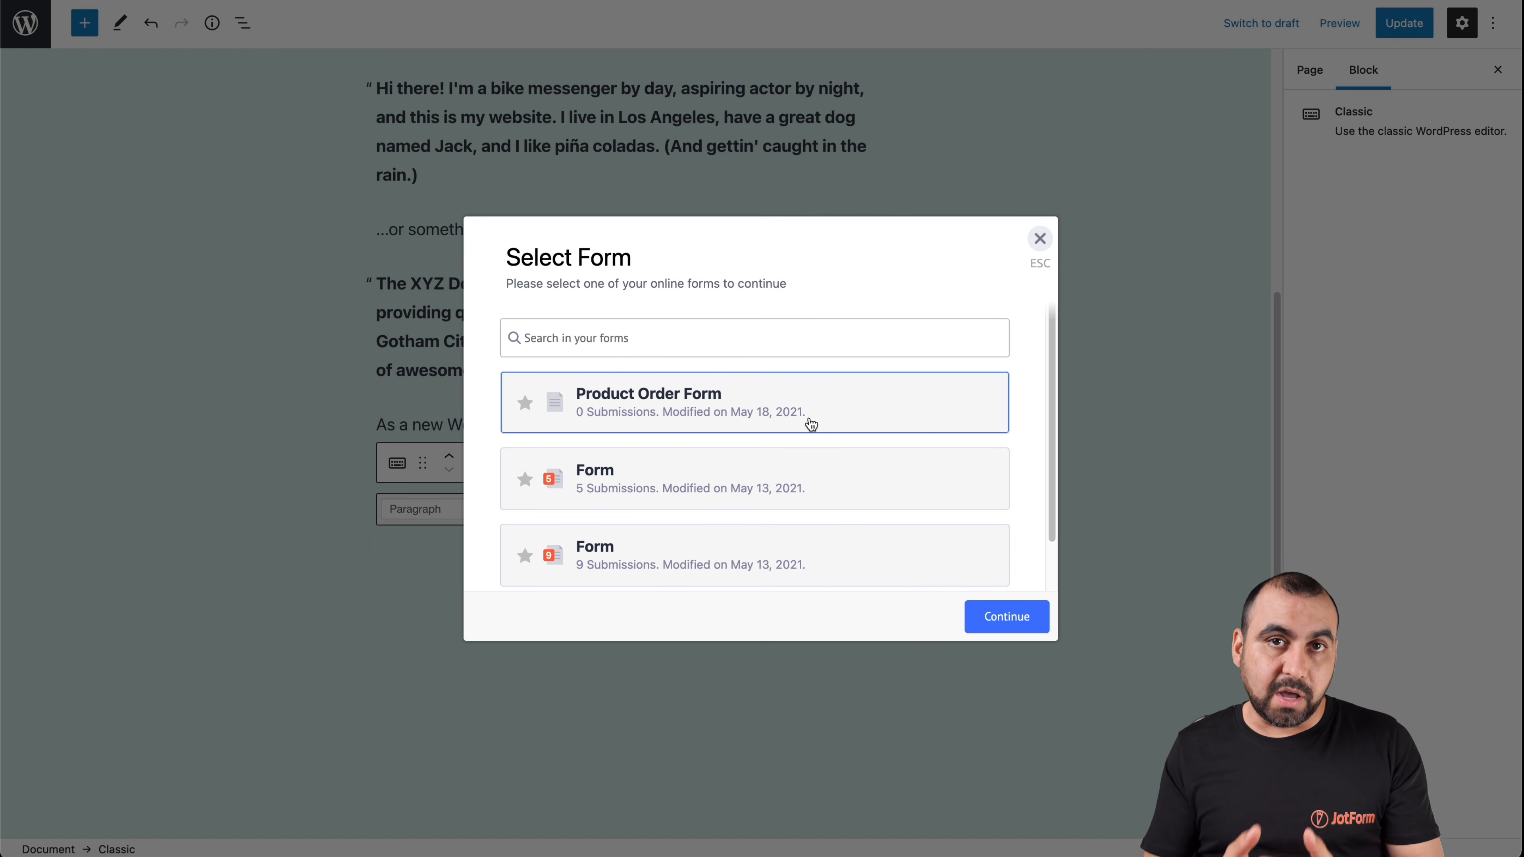
pyautogui.scroll(-3, 811, 424)
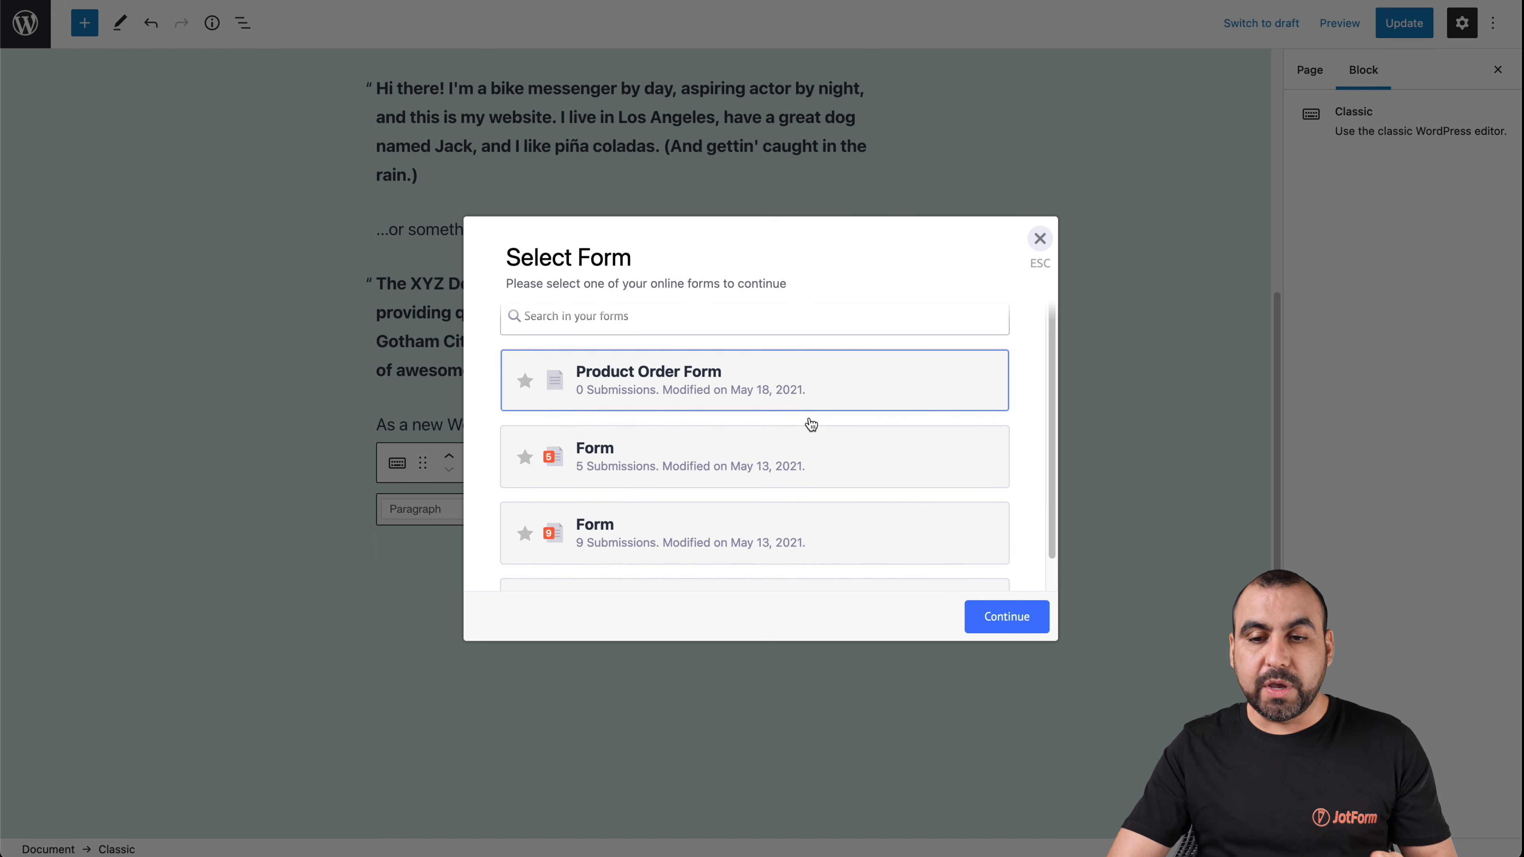
pyautogui.scroll(3, 811, 424)
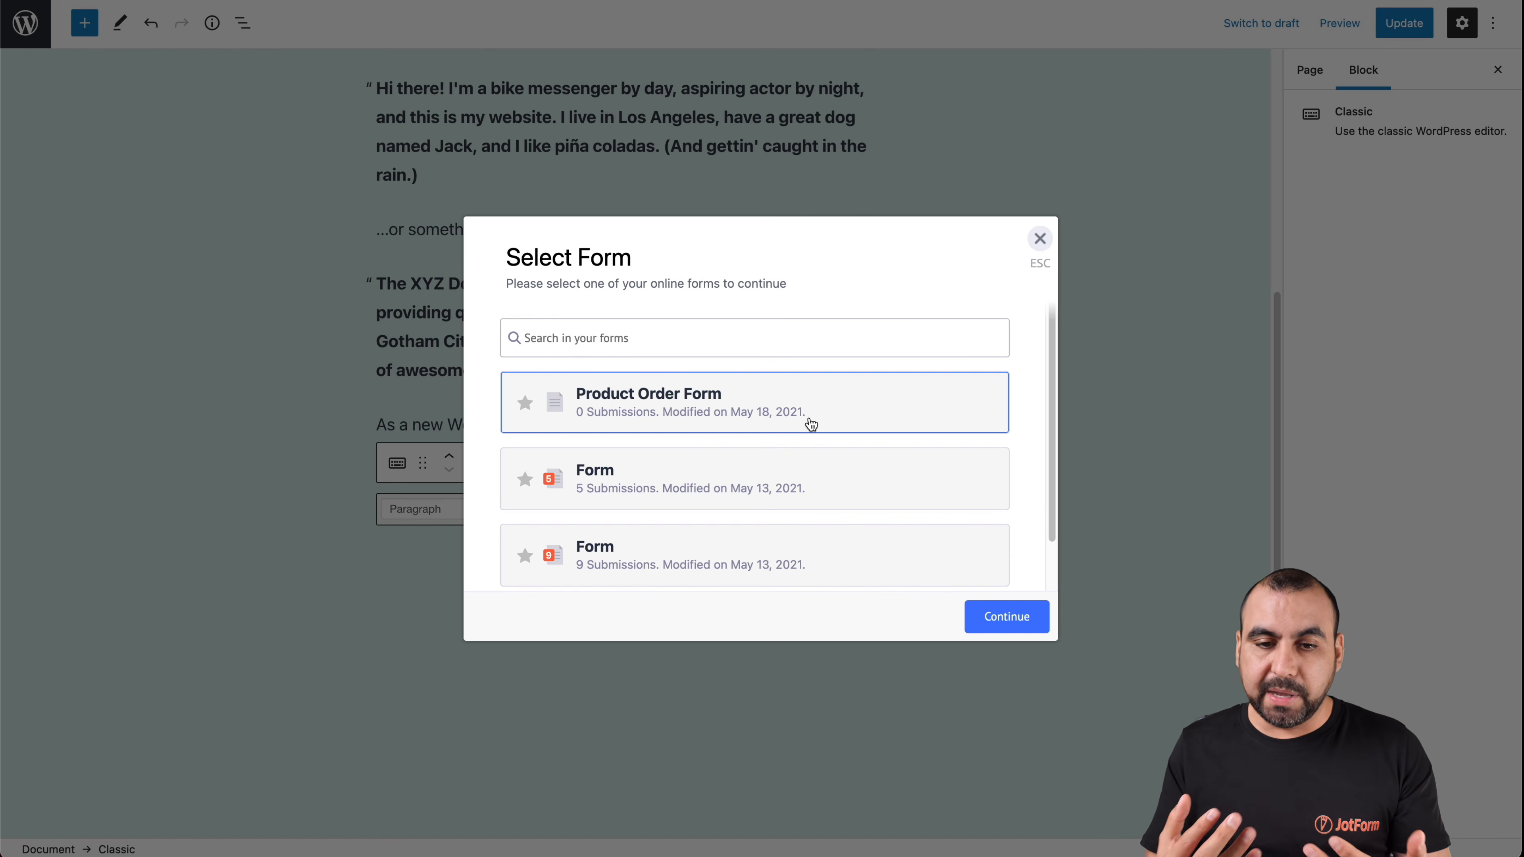
pyautogui.click(685, 400)
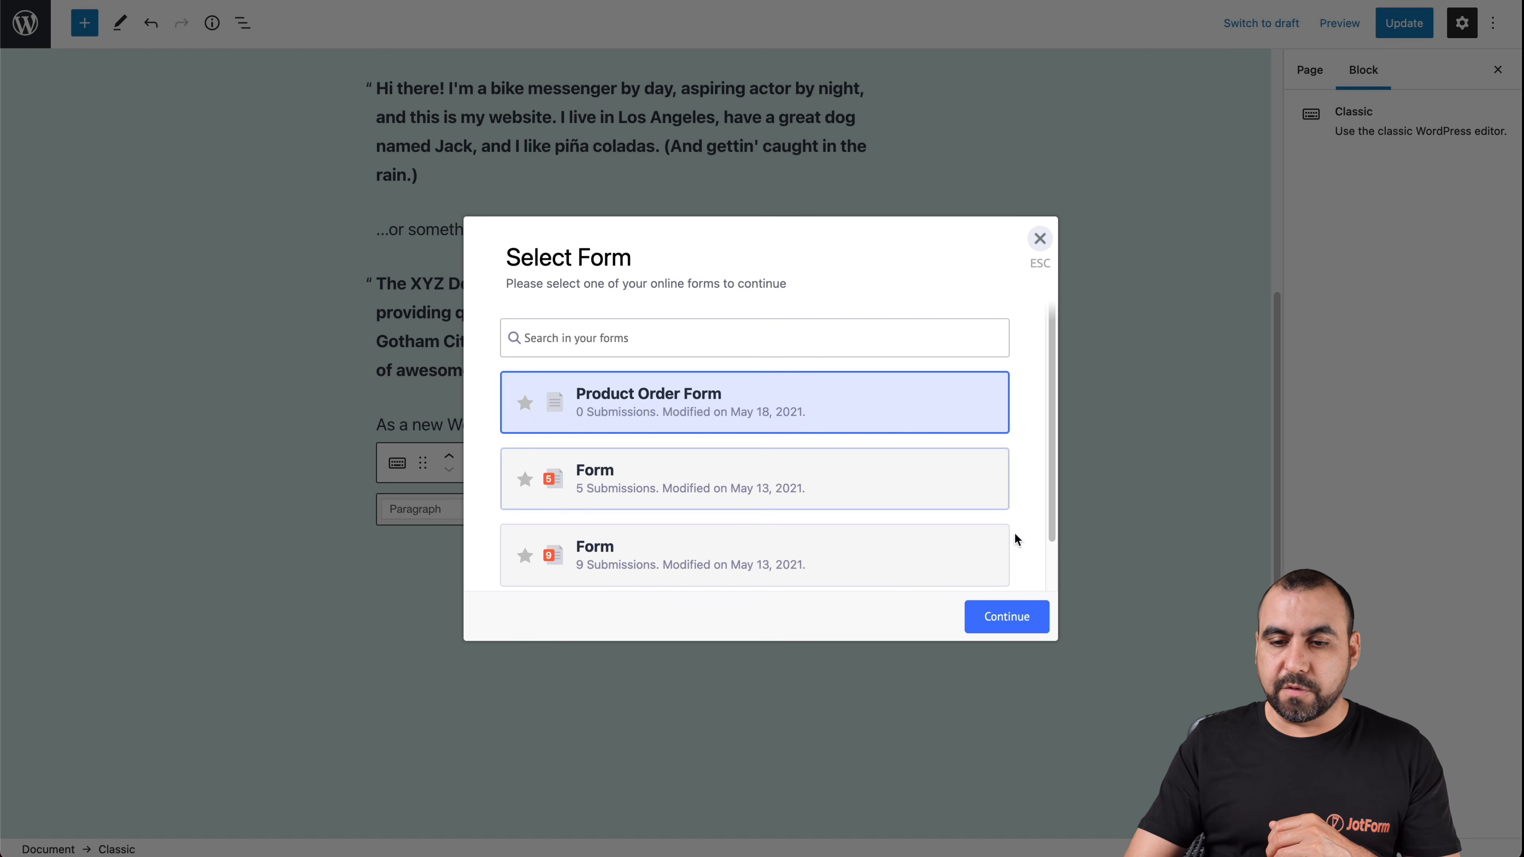
pyautogui.click(1005, 617)
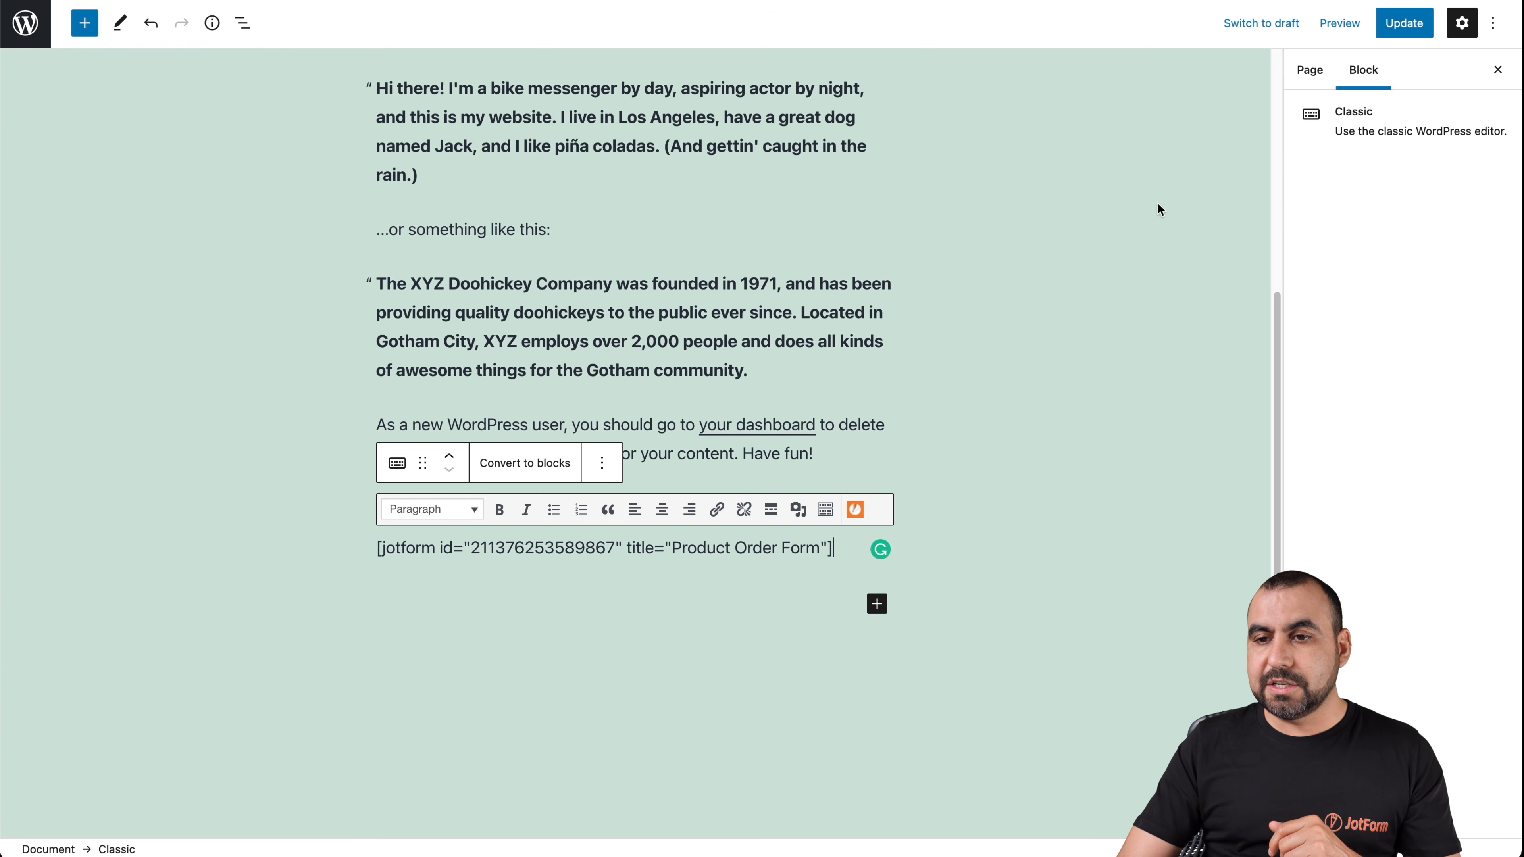
# Preview the page in a new tab and examine the embedded store form from its products through to its payment methods
pyautogui.click(1329, 25)
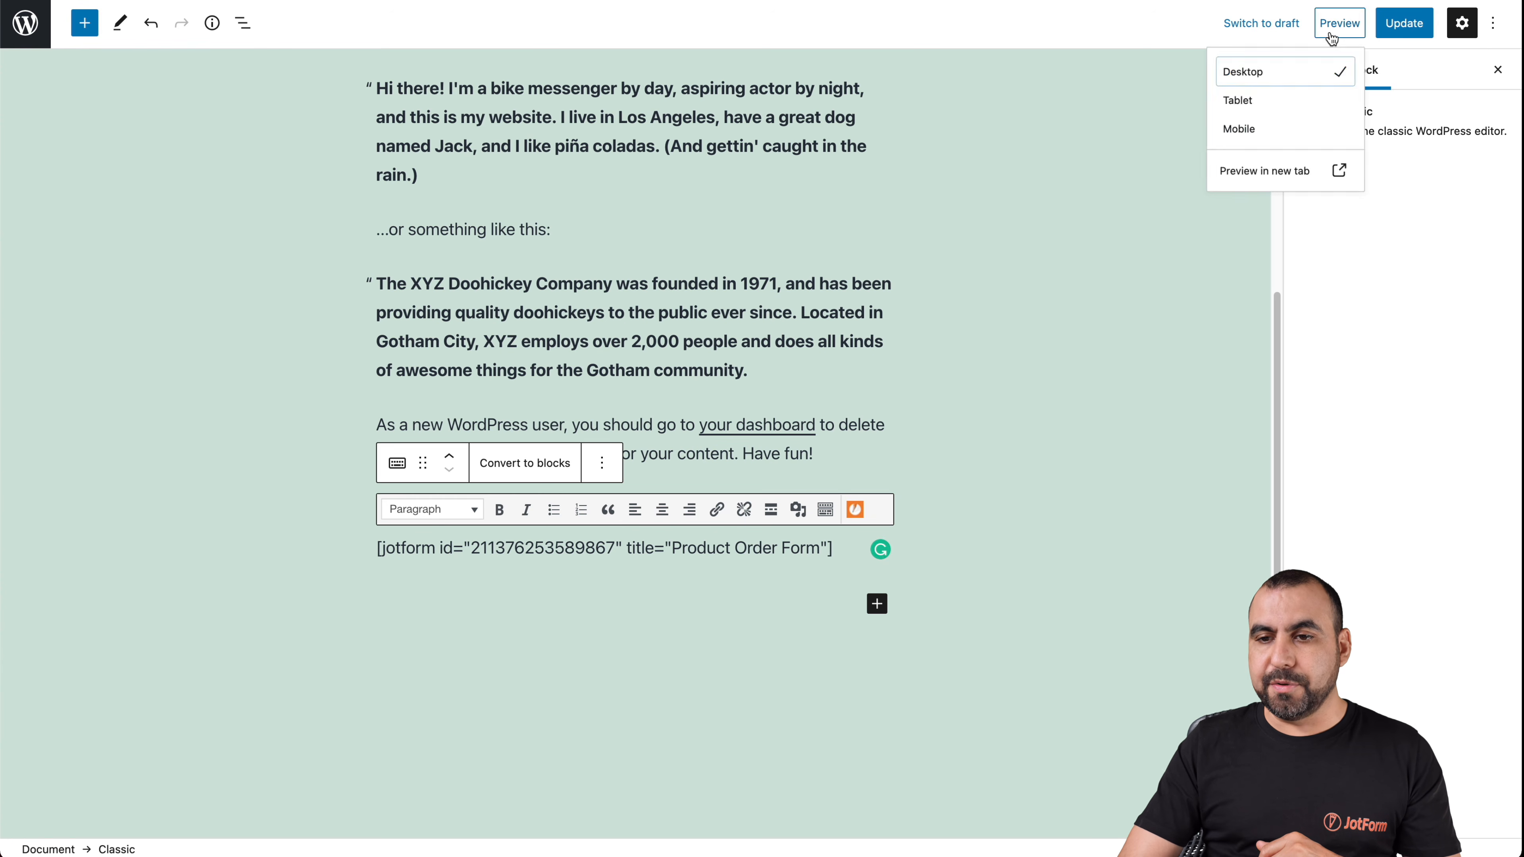
pyautogui.click(1251, 182)
pyautogui.scroll(-5, 905, 509)
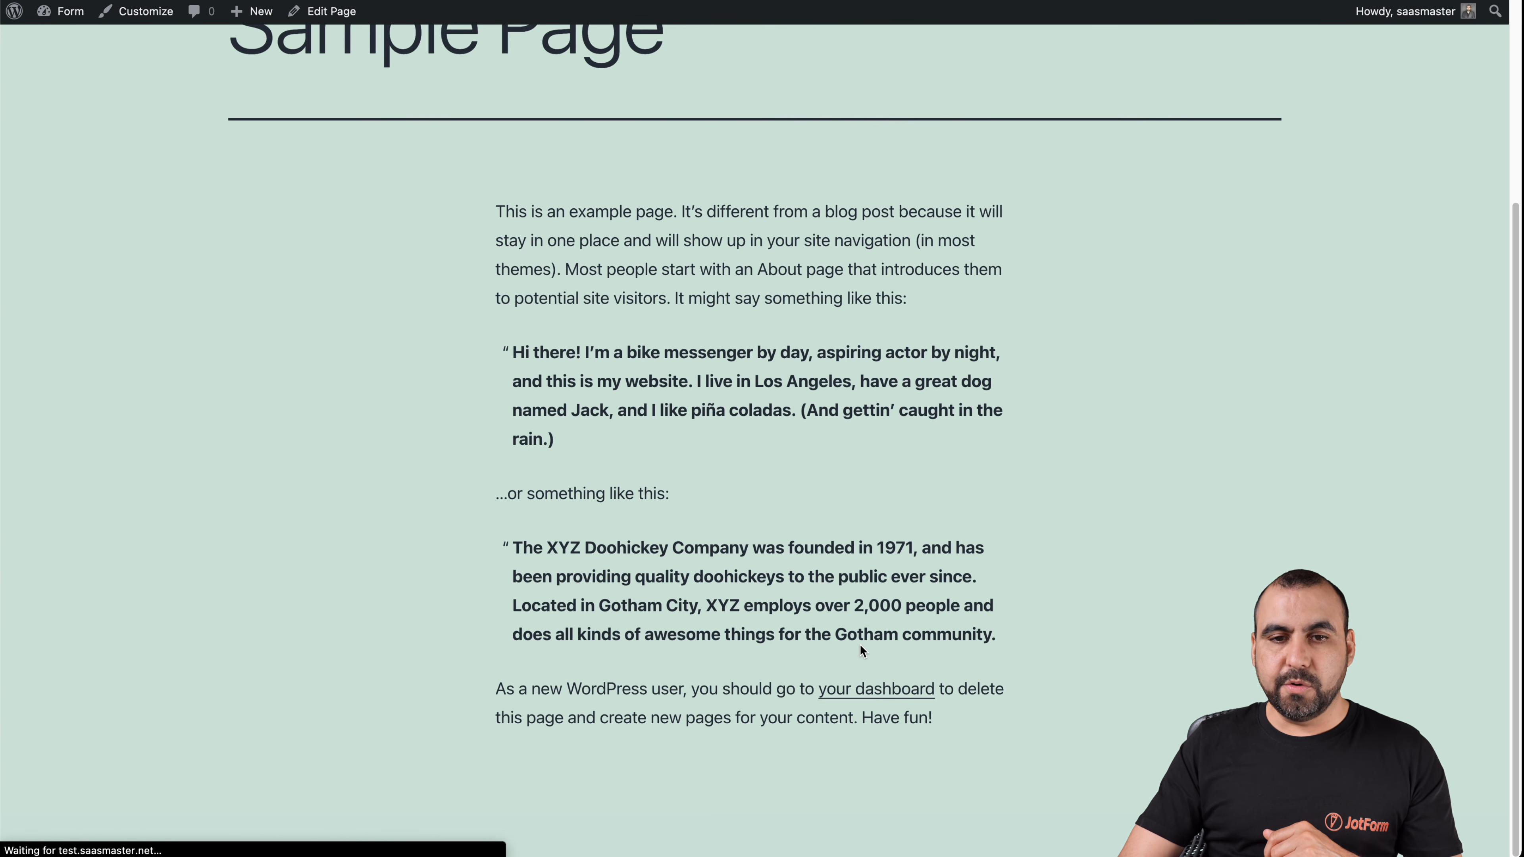
pyautogui.scroll(-7, 859, 645)
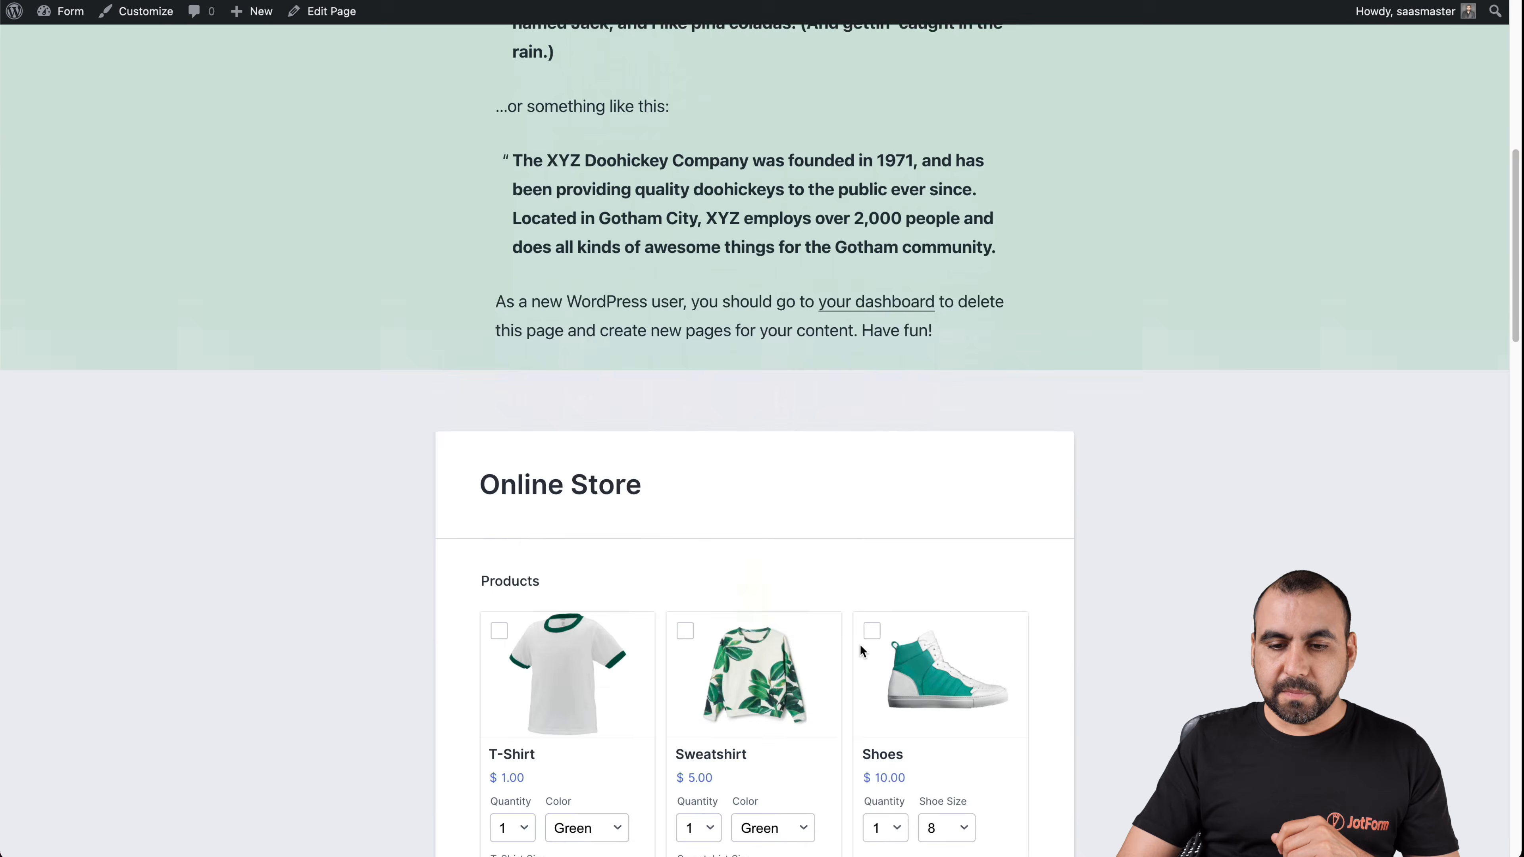
pyautogui.scroll(-8, 859, 644)
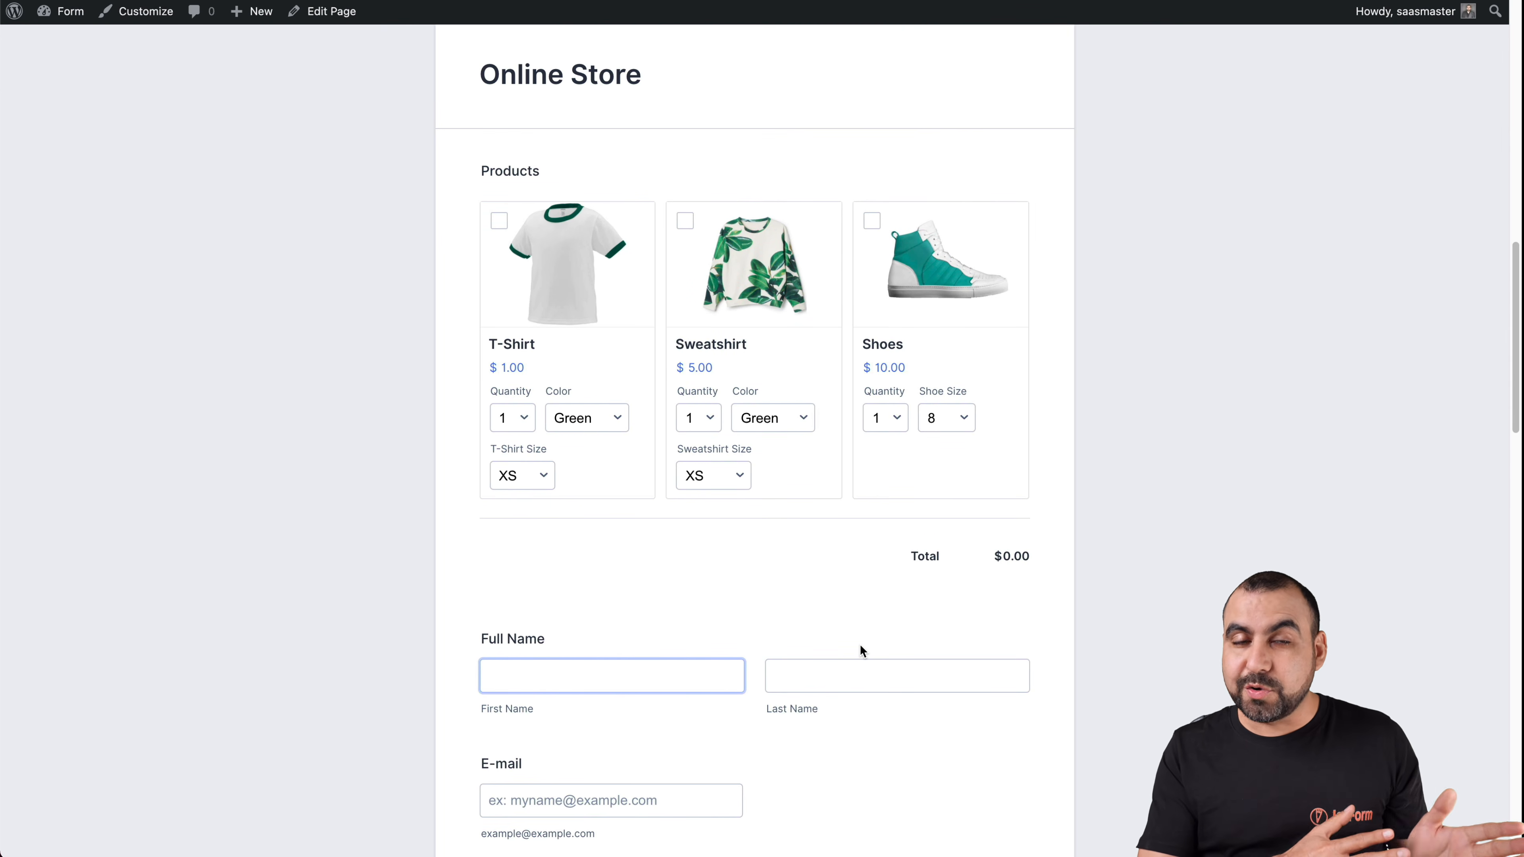
pyautogui.scroll(-10, 860, 645)
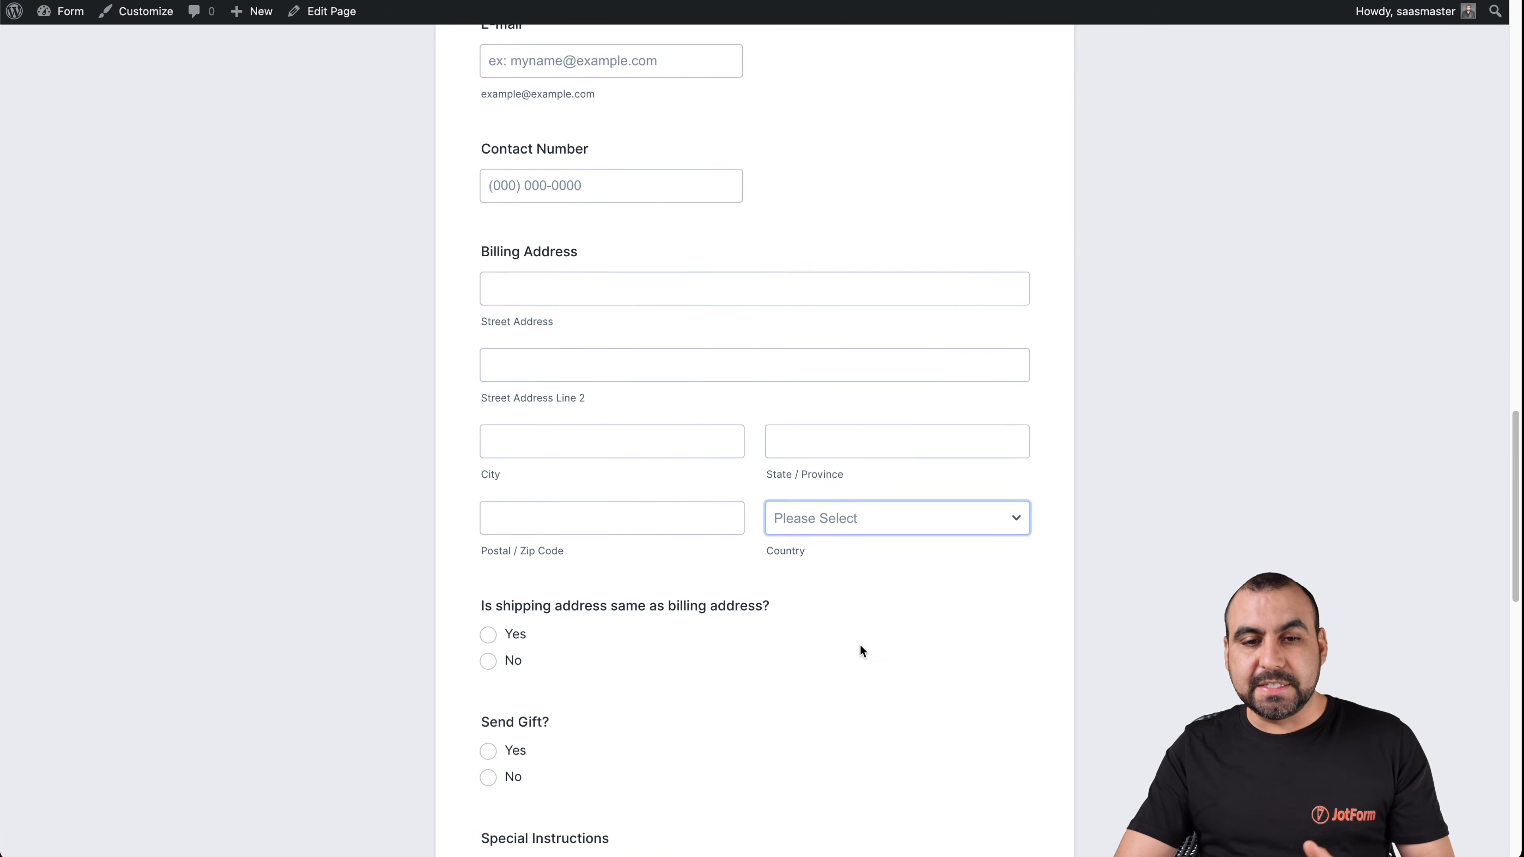
pyautogui.scroll(4, 859, 645)
pyautogui.scroll(8, 859, 645)
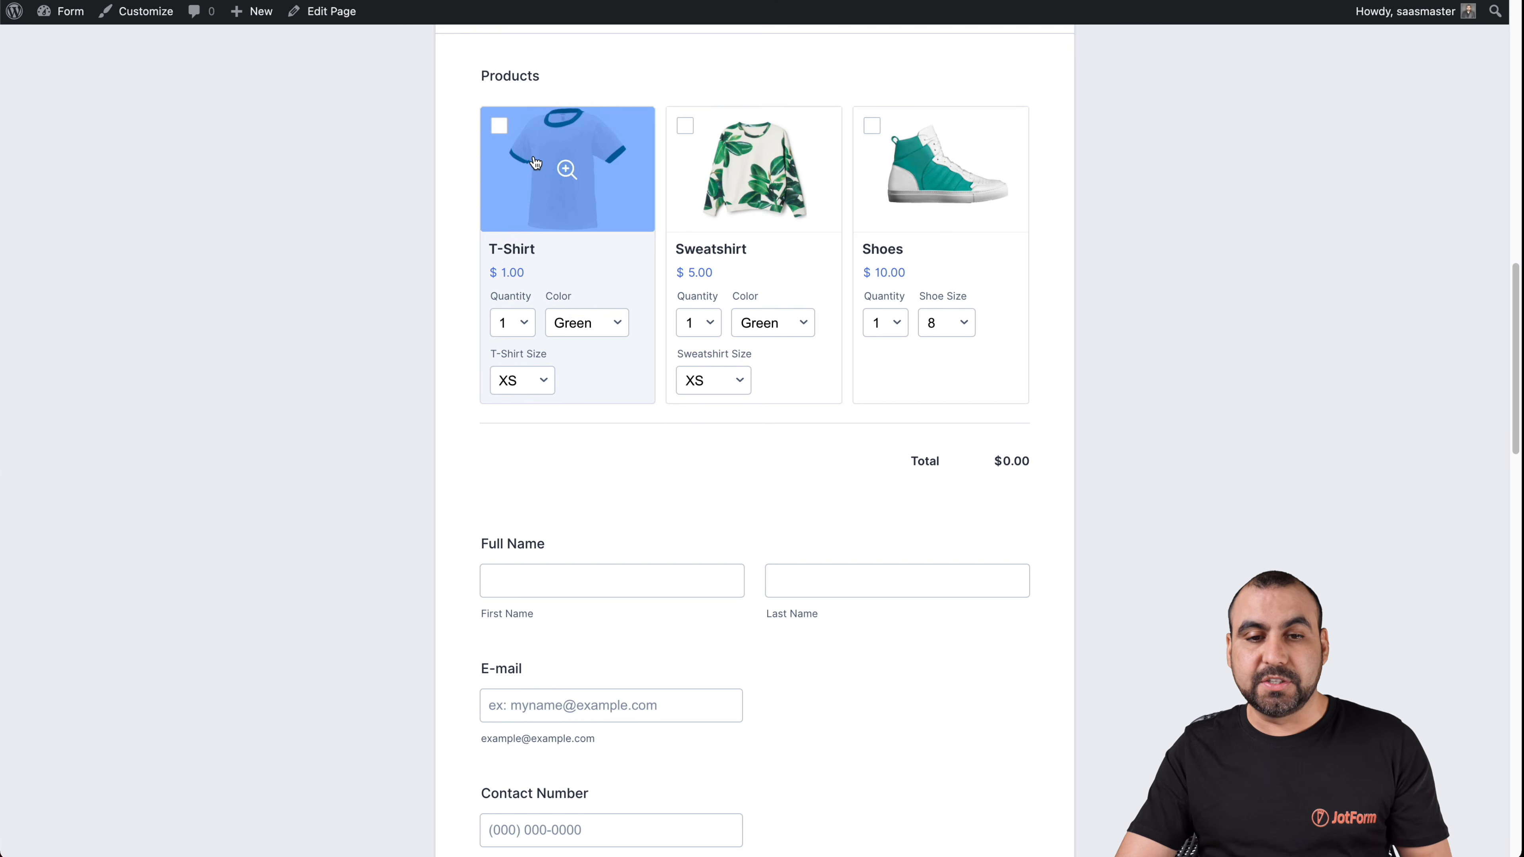
pyautogui.scroll(-7, 692, 487)
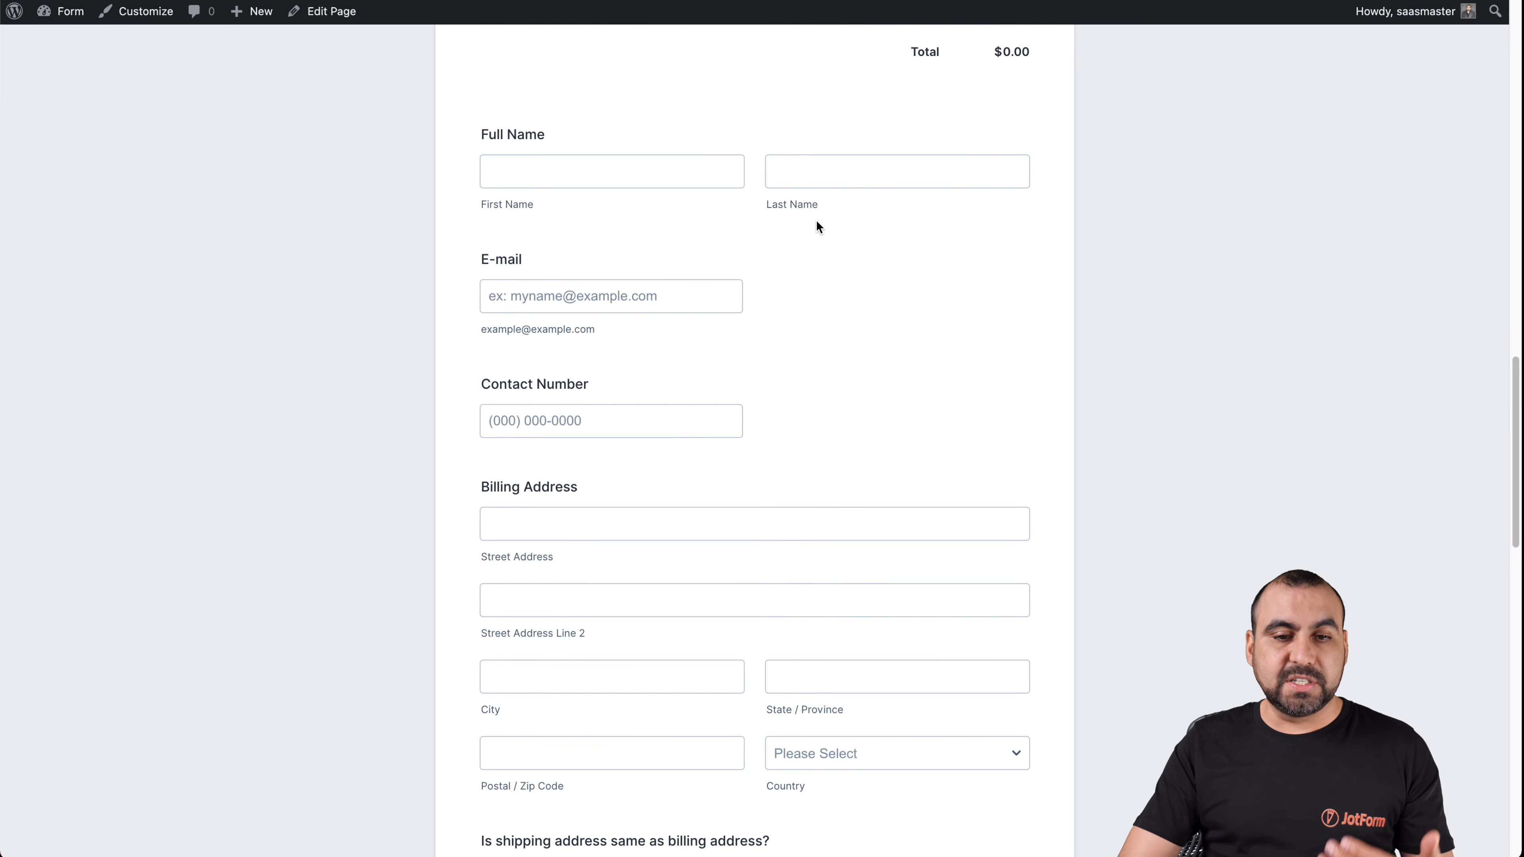
pyautogui.scroll(-6, 780, 427)
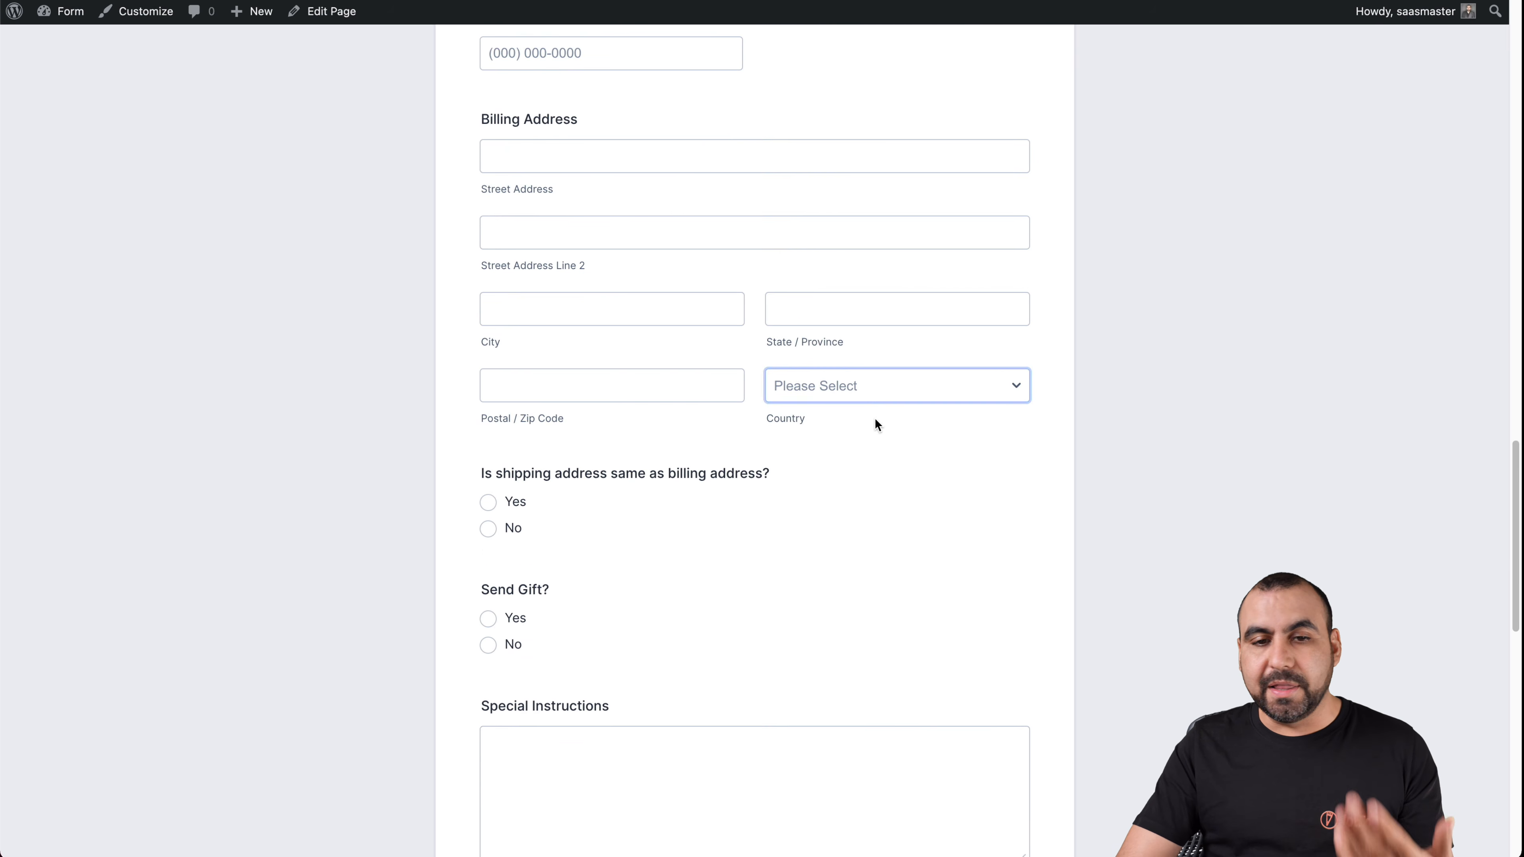
pyautogui.scroll(-5, 816, 569)
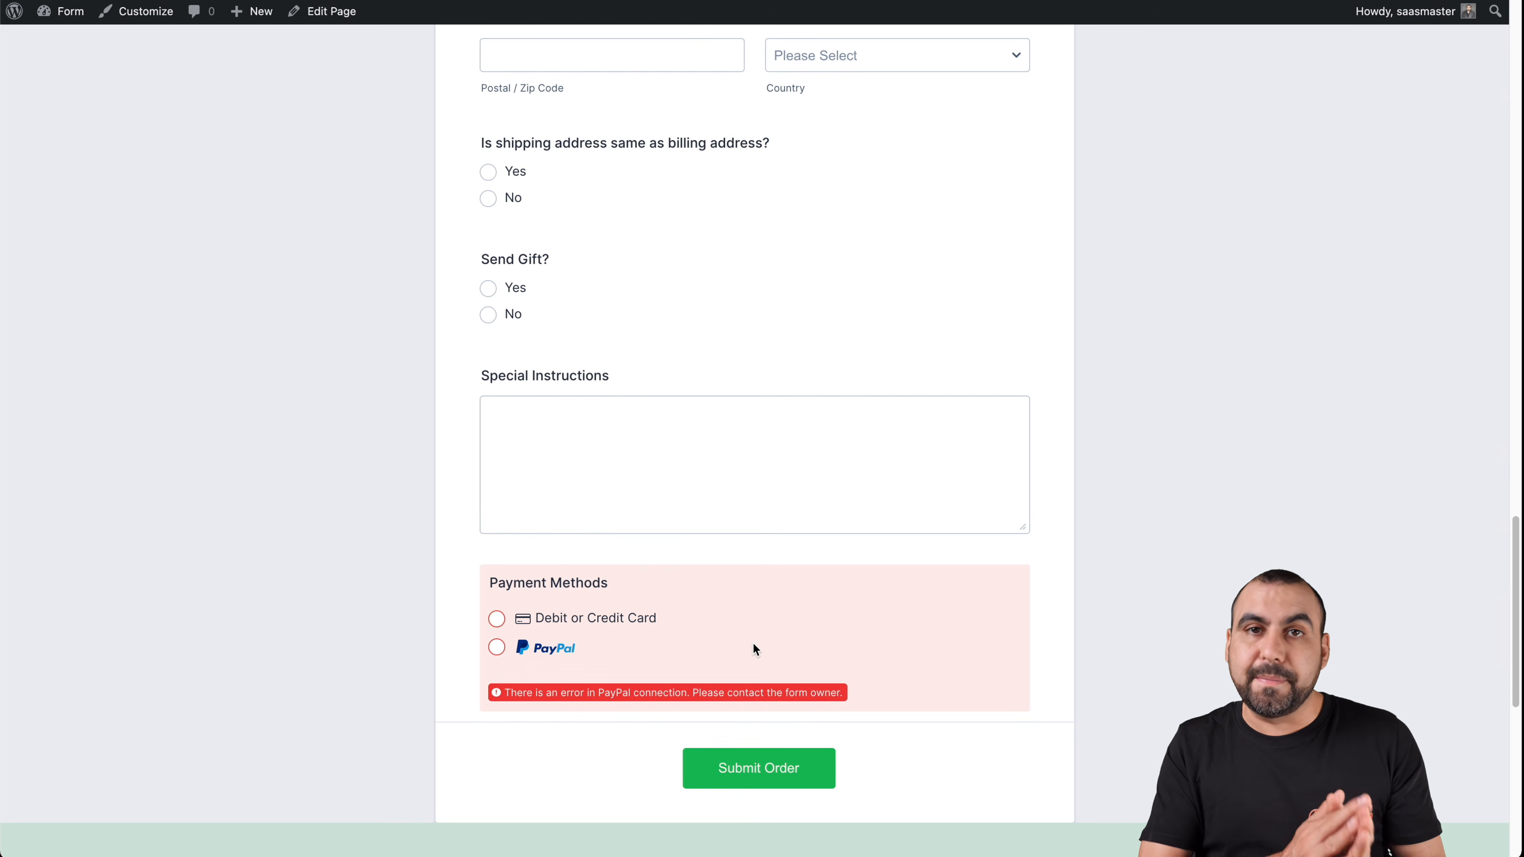
pyautogui.scroll(10, 752, 642)
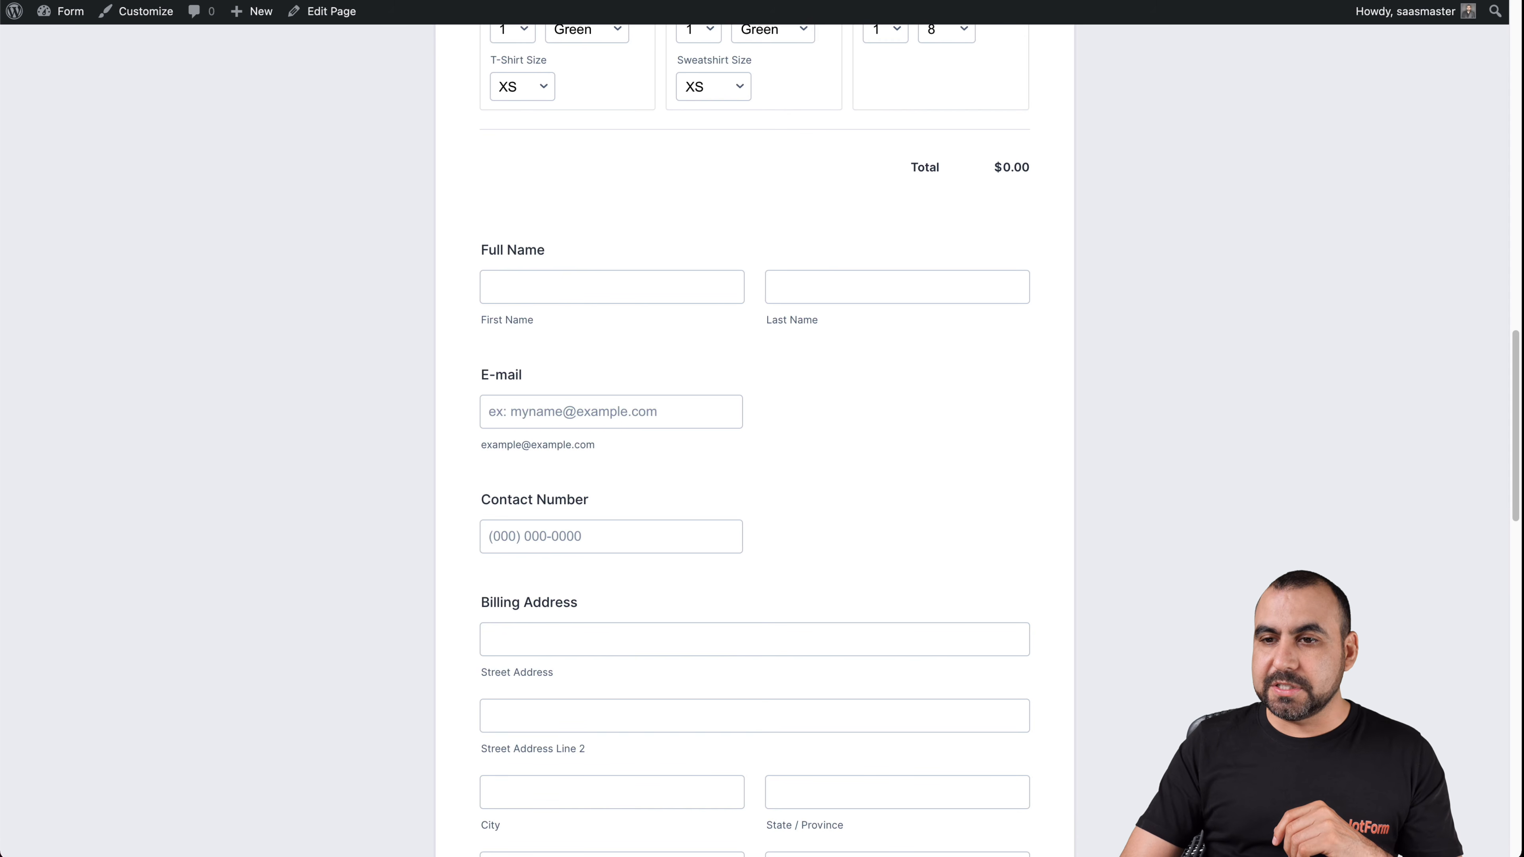
# Close the preview, leave the page editor without saving, and deactivate the JotForm Embed Forms plugin
pyautogui.press('super+w')
pyautogui.click(26, 30)
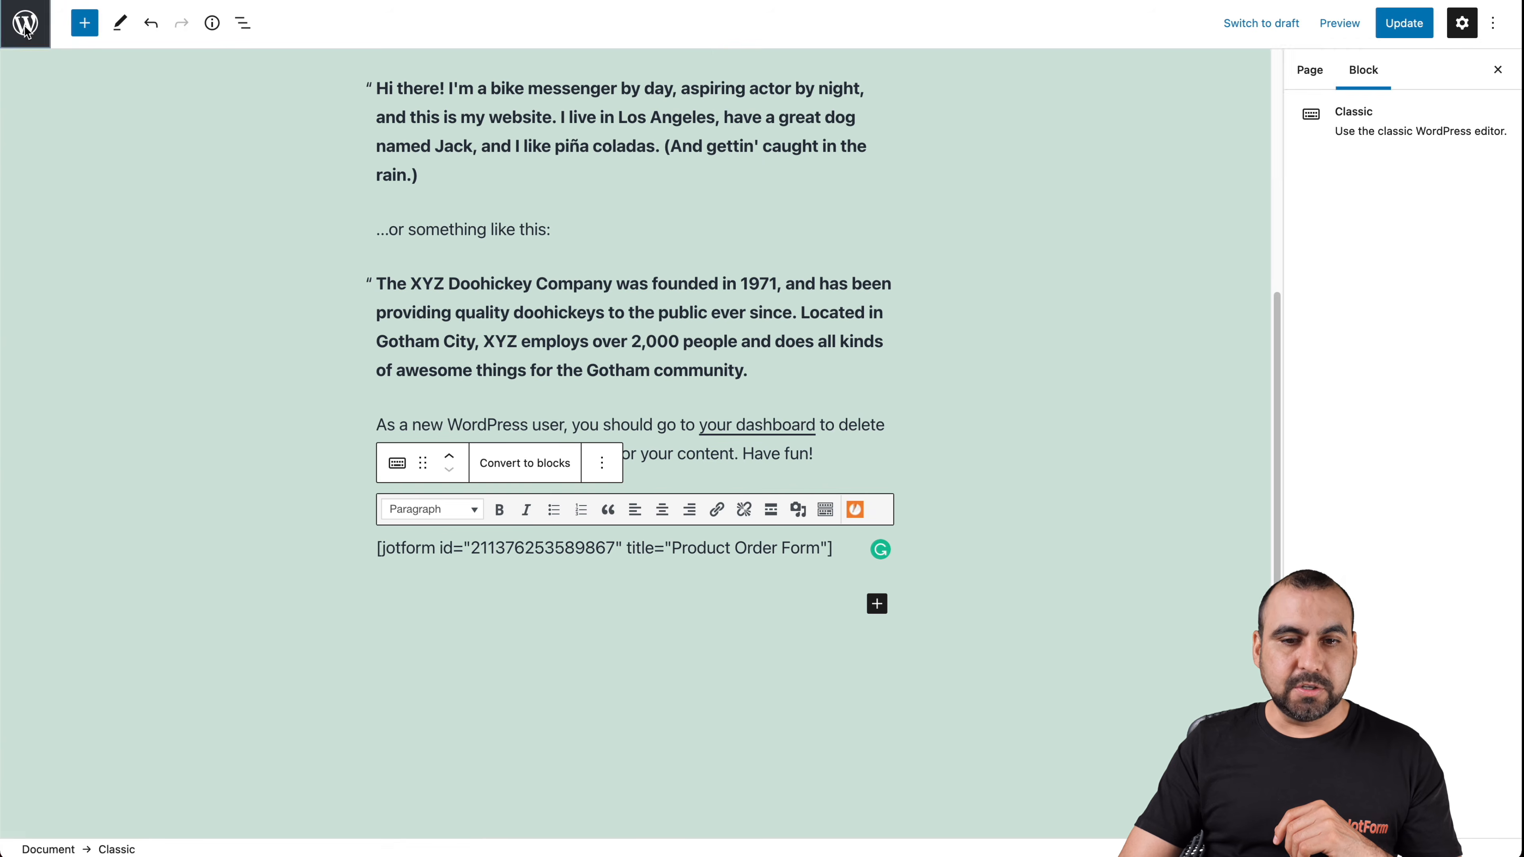
pyautogui.click(821, 266)
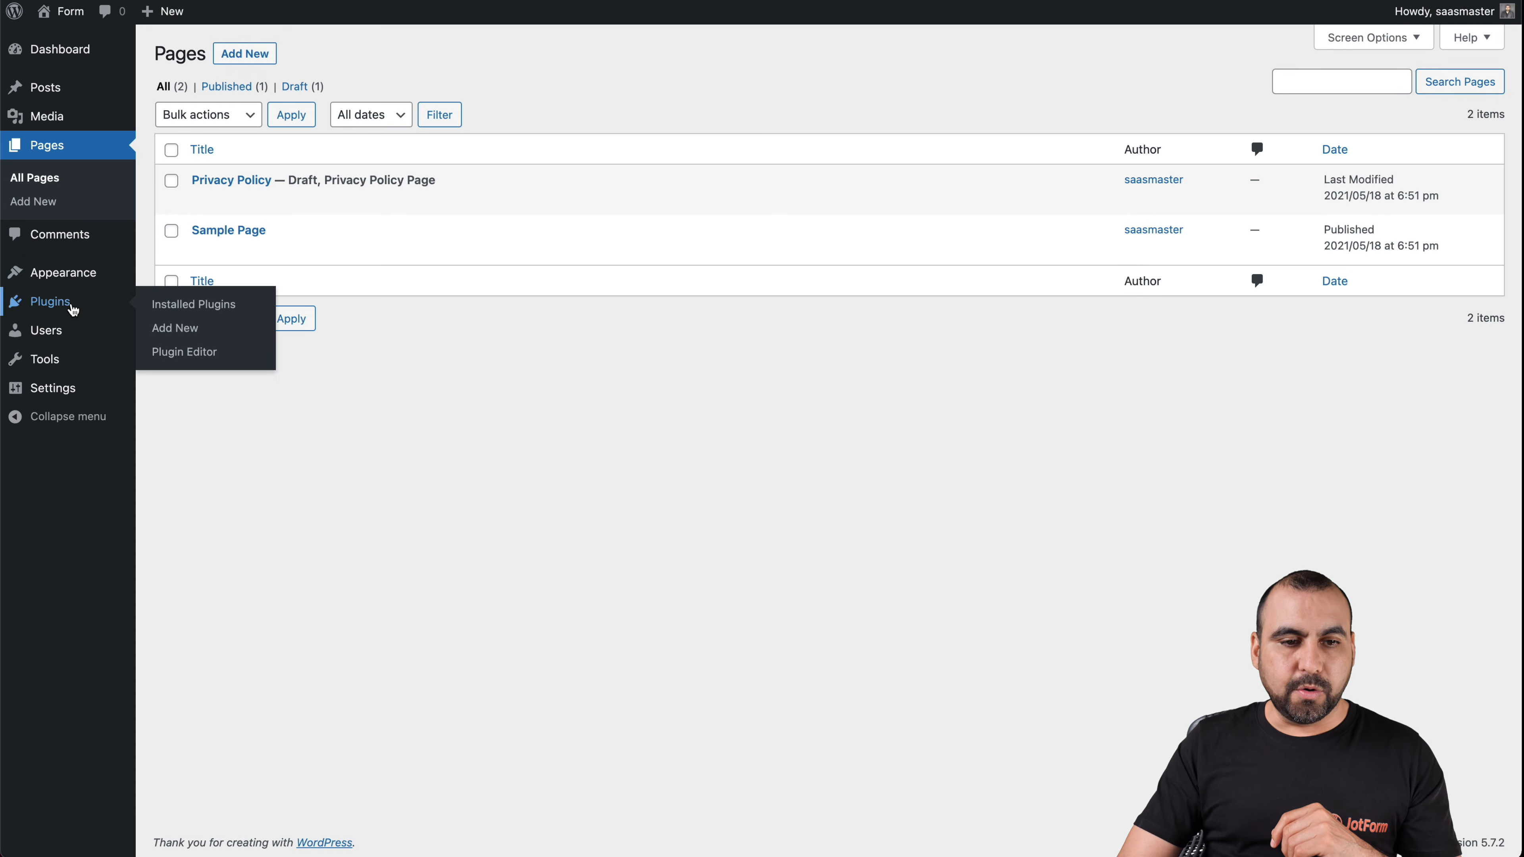
pyautogui.click(73, 307)
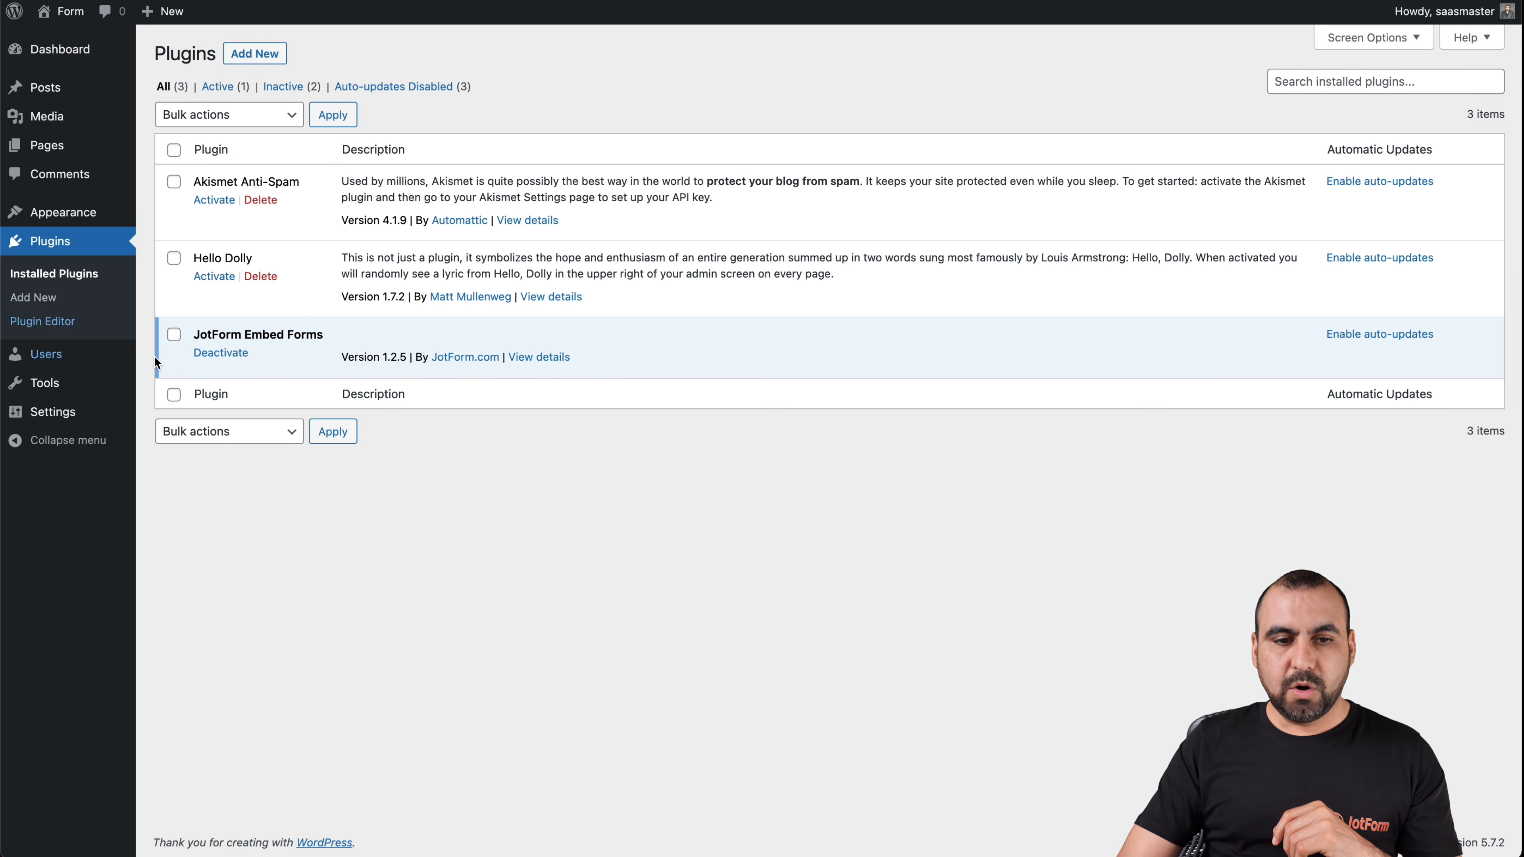
pyautogui.click(221, 353)
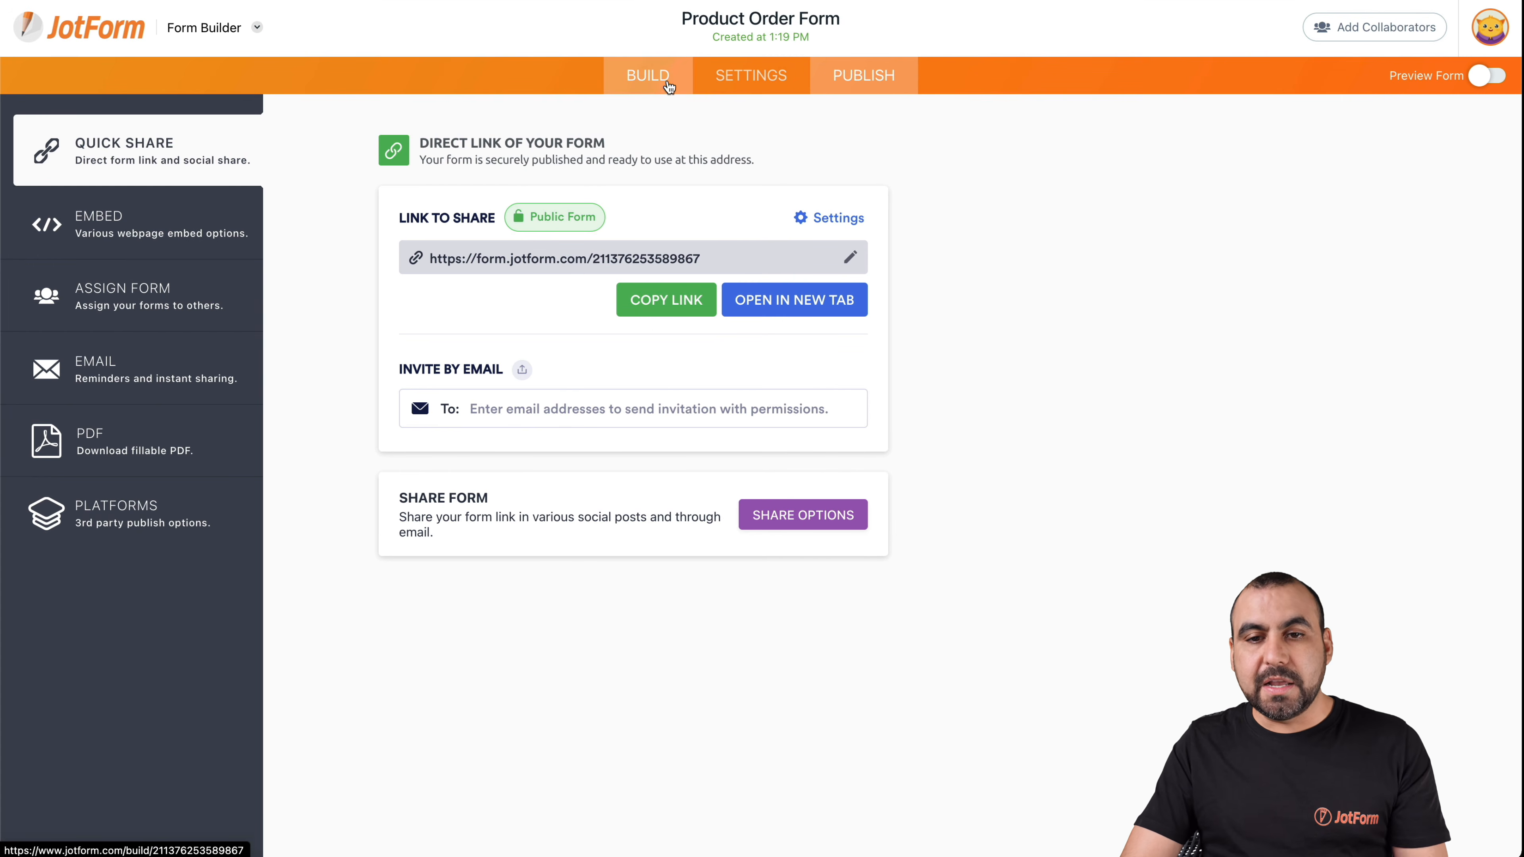
# Switch to JotForm, copy the Product Order Form's script embed code, and reopen the Sample Page for editing in WordPress
pyautogui.click(128, 232)
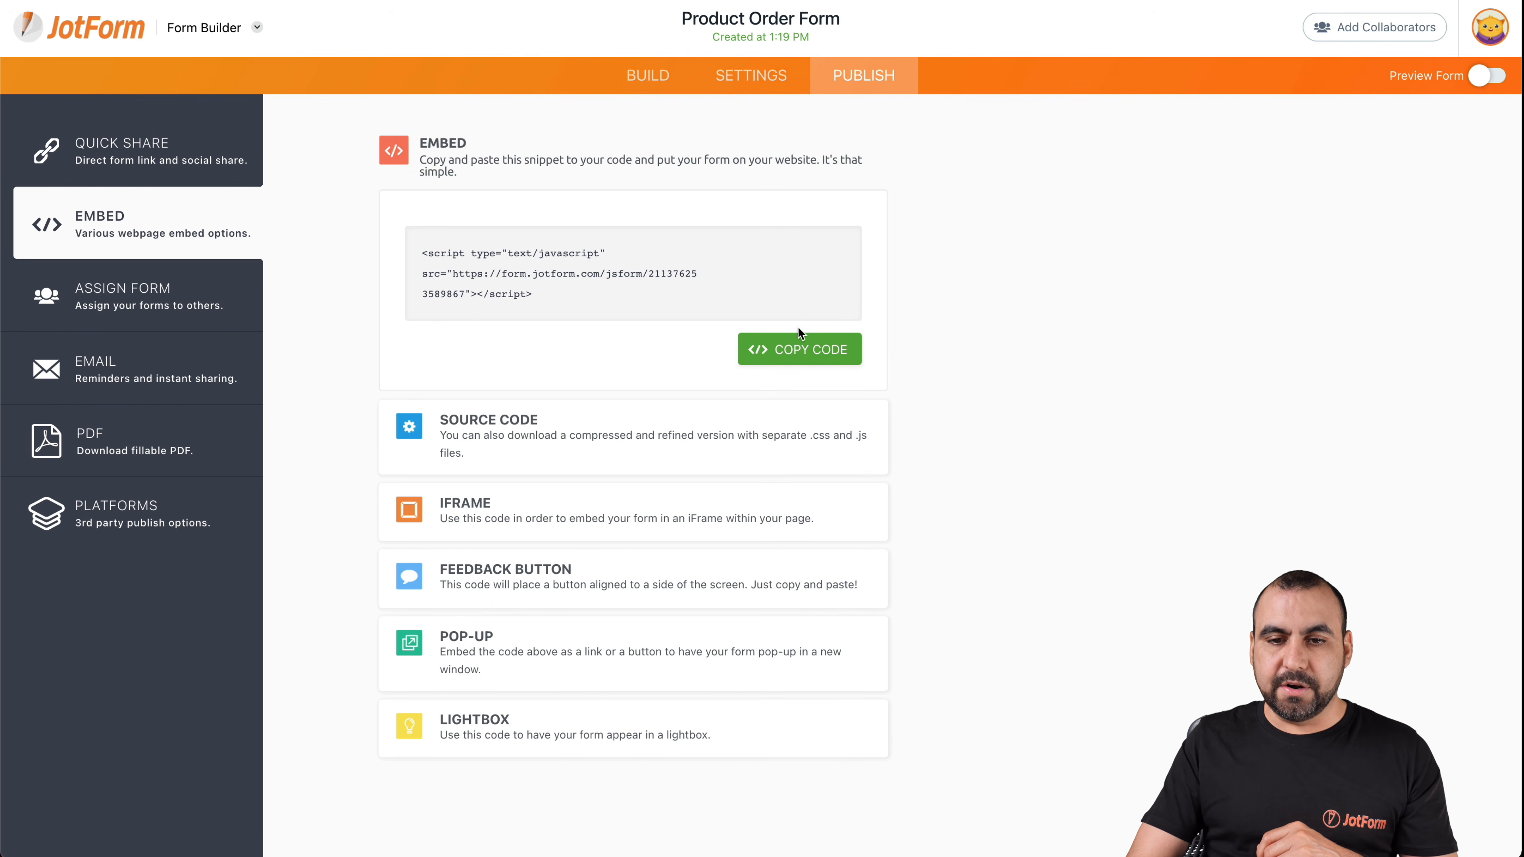
pyautogui.click(827, 345)
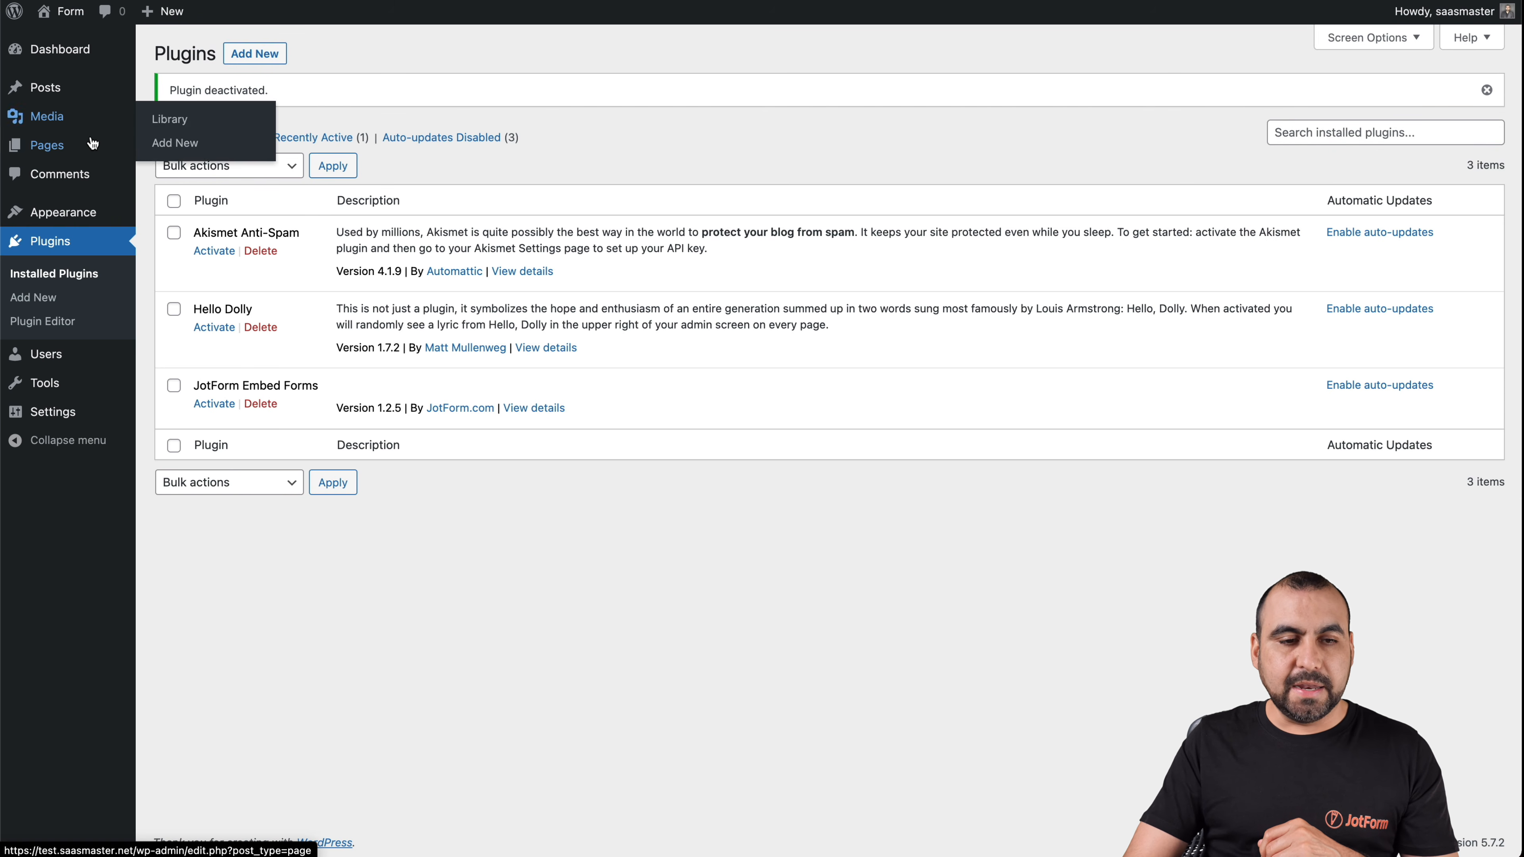
pyautogui.click(78, 147)
pyautogui.click(201, 250)
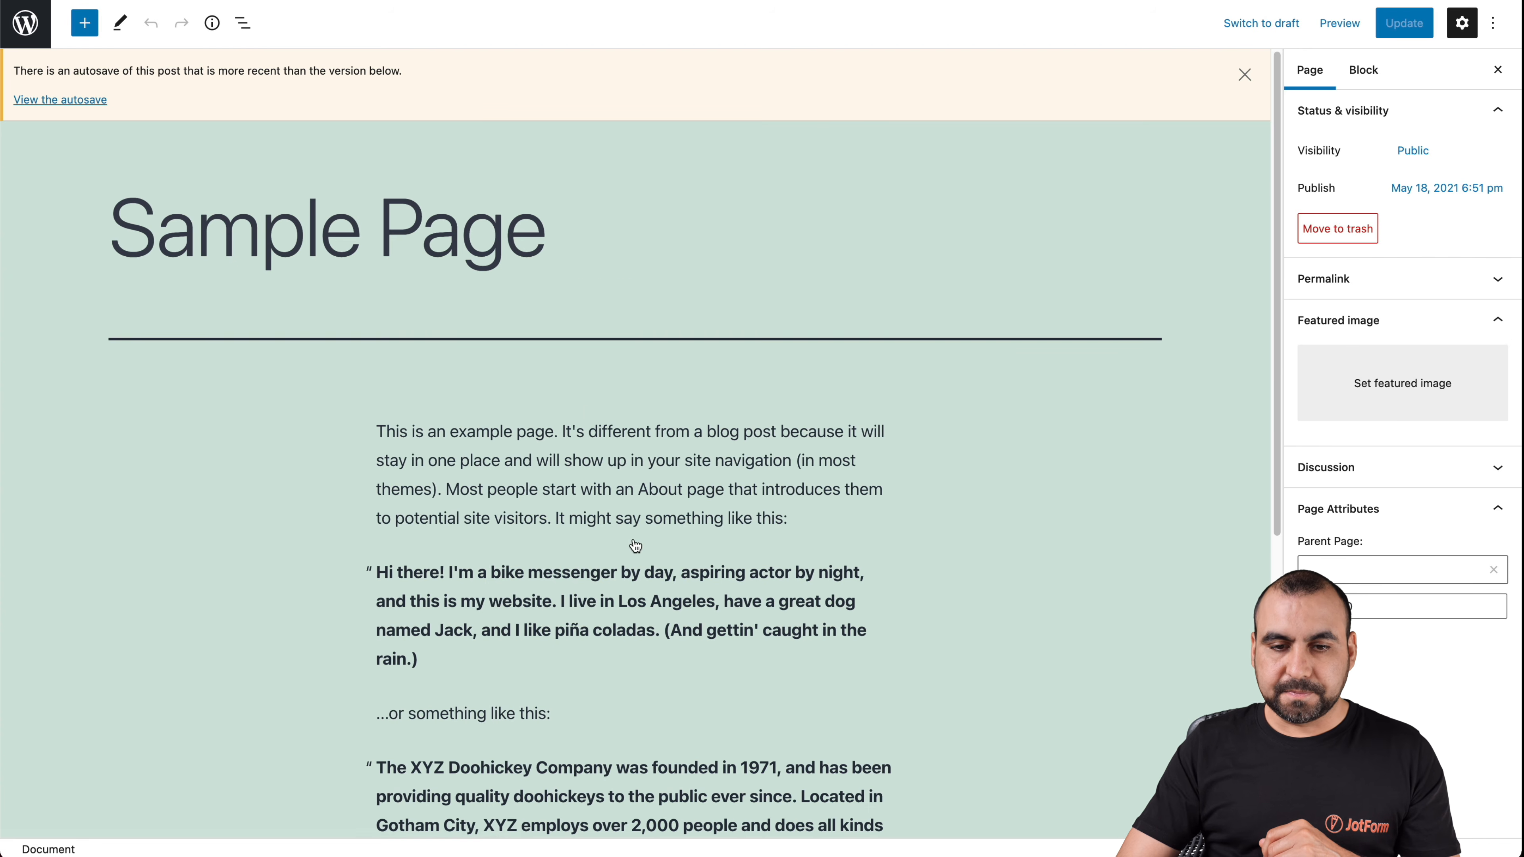
# Add a Custom HTML block on a new line below the last paragraph and paste the copied form embed script into it
pyautogui.scroll(-8, 635, 546)
pyautogui.click(755, 509)
pyautogui.press('Return')
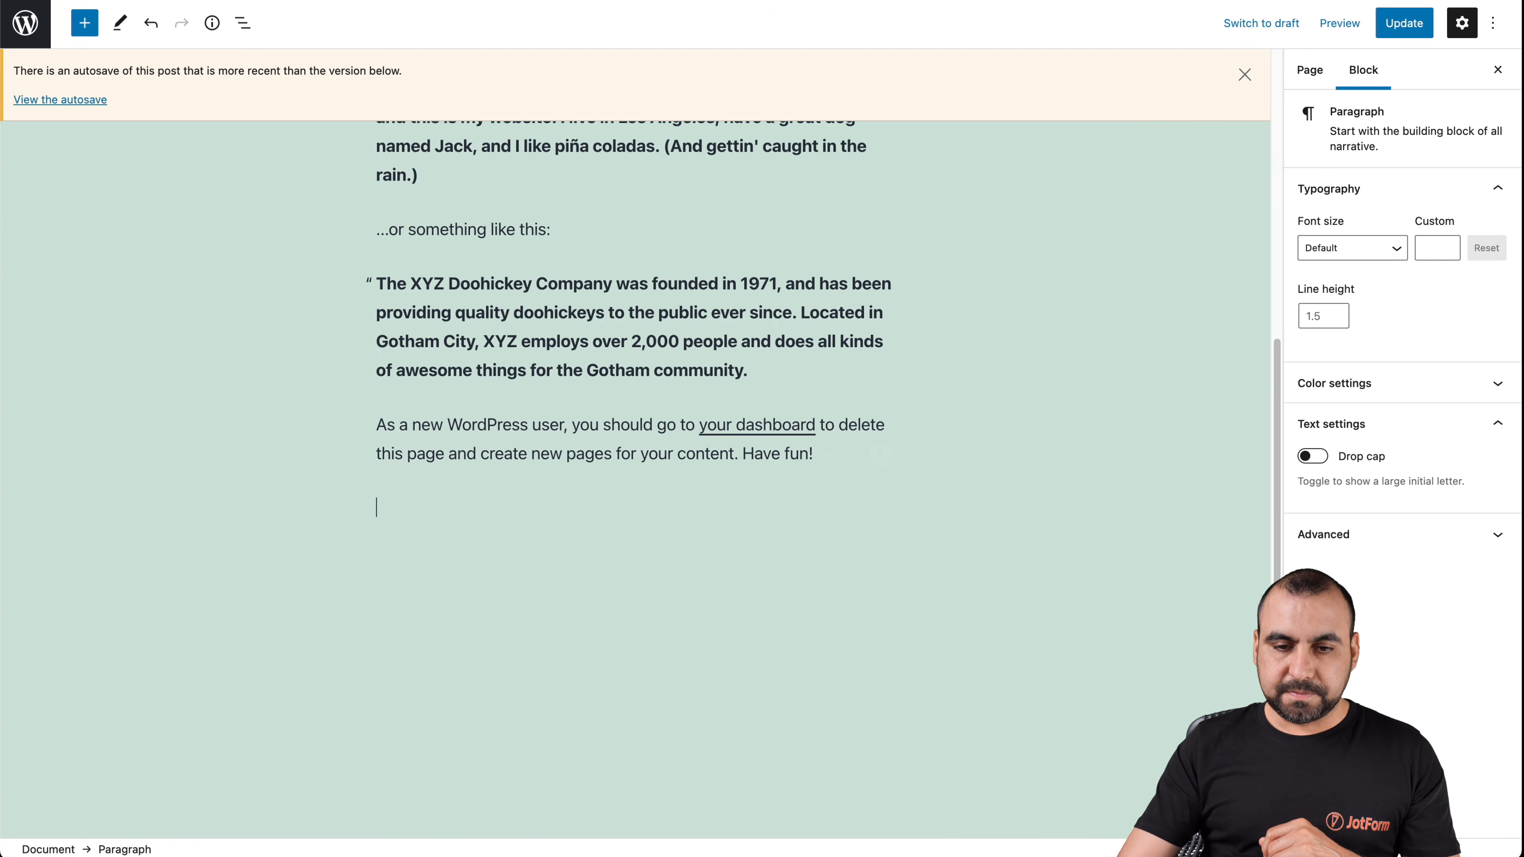
pyautogui.click(877, 504)
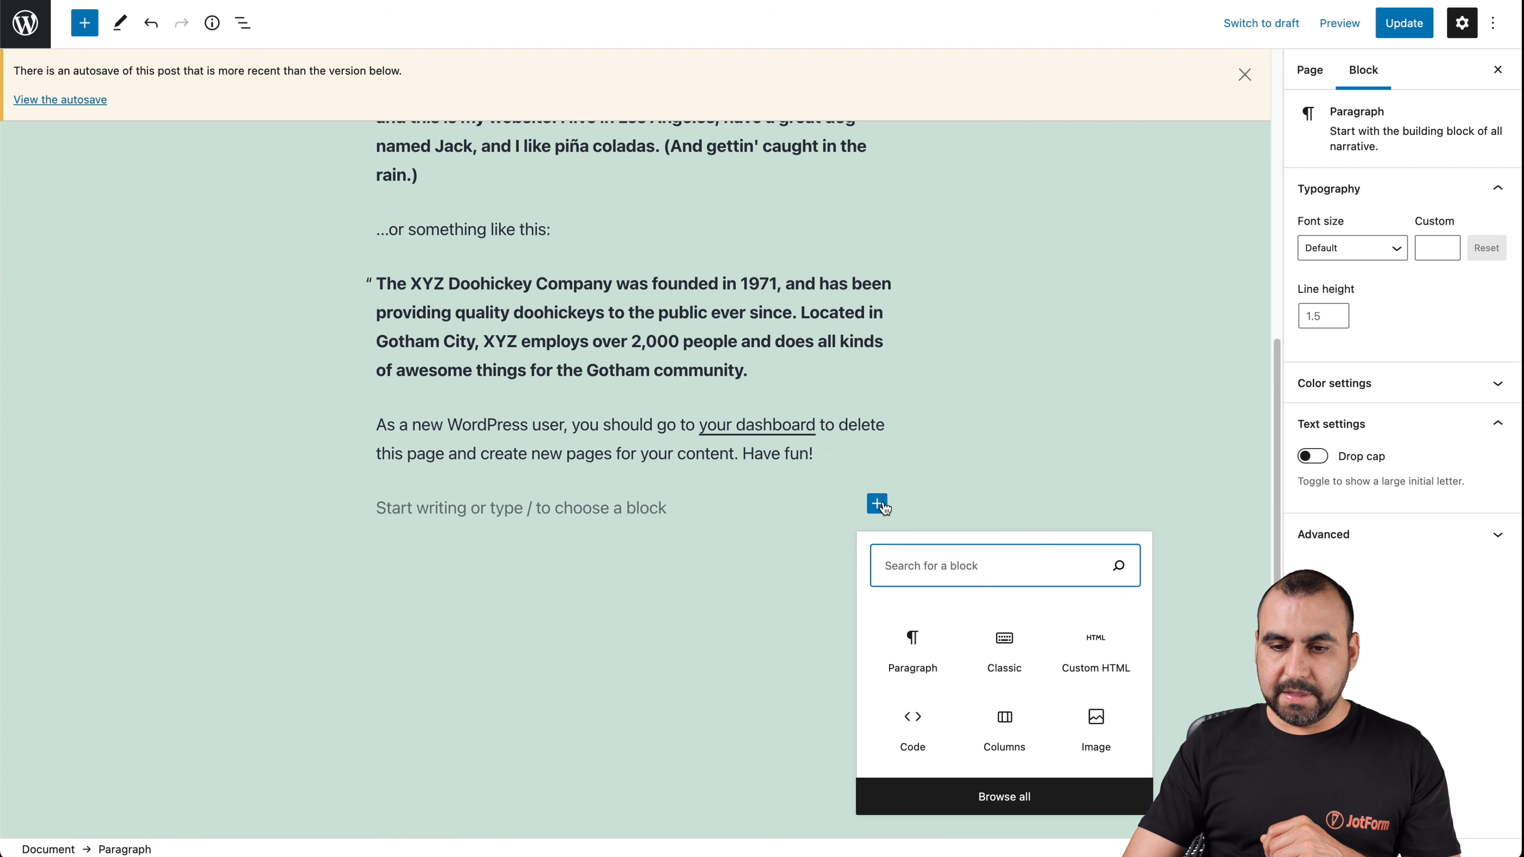
pyautogui.click(1085, 637)
pyautogui.hotkey('ctrl', 'v')
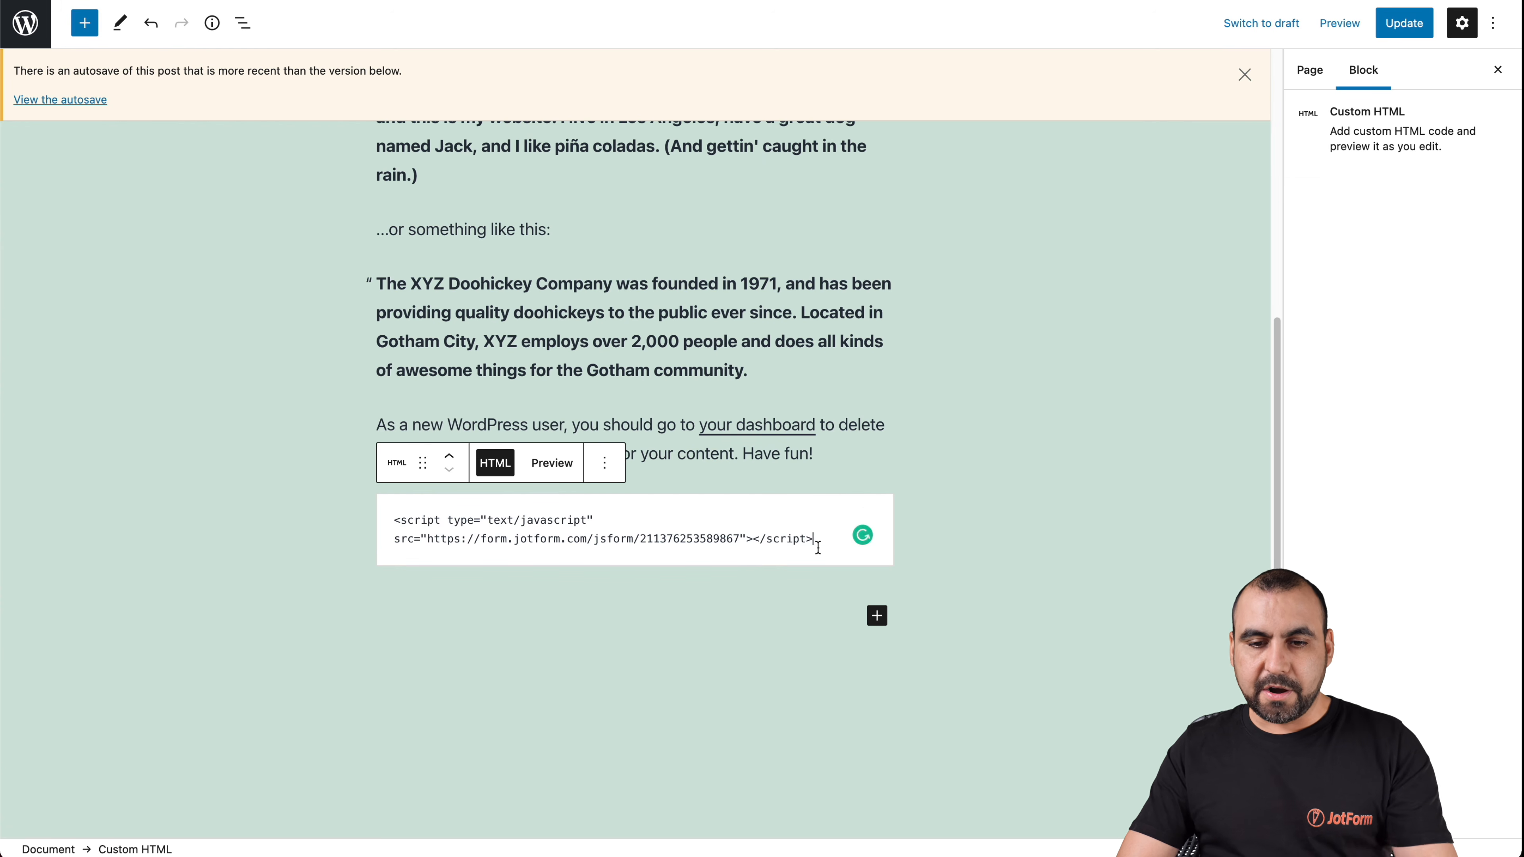
pyautogui.click(960, 554)
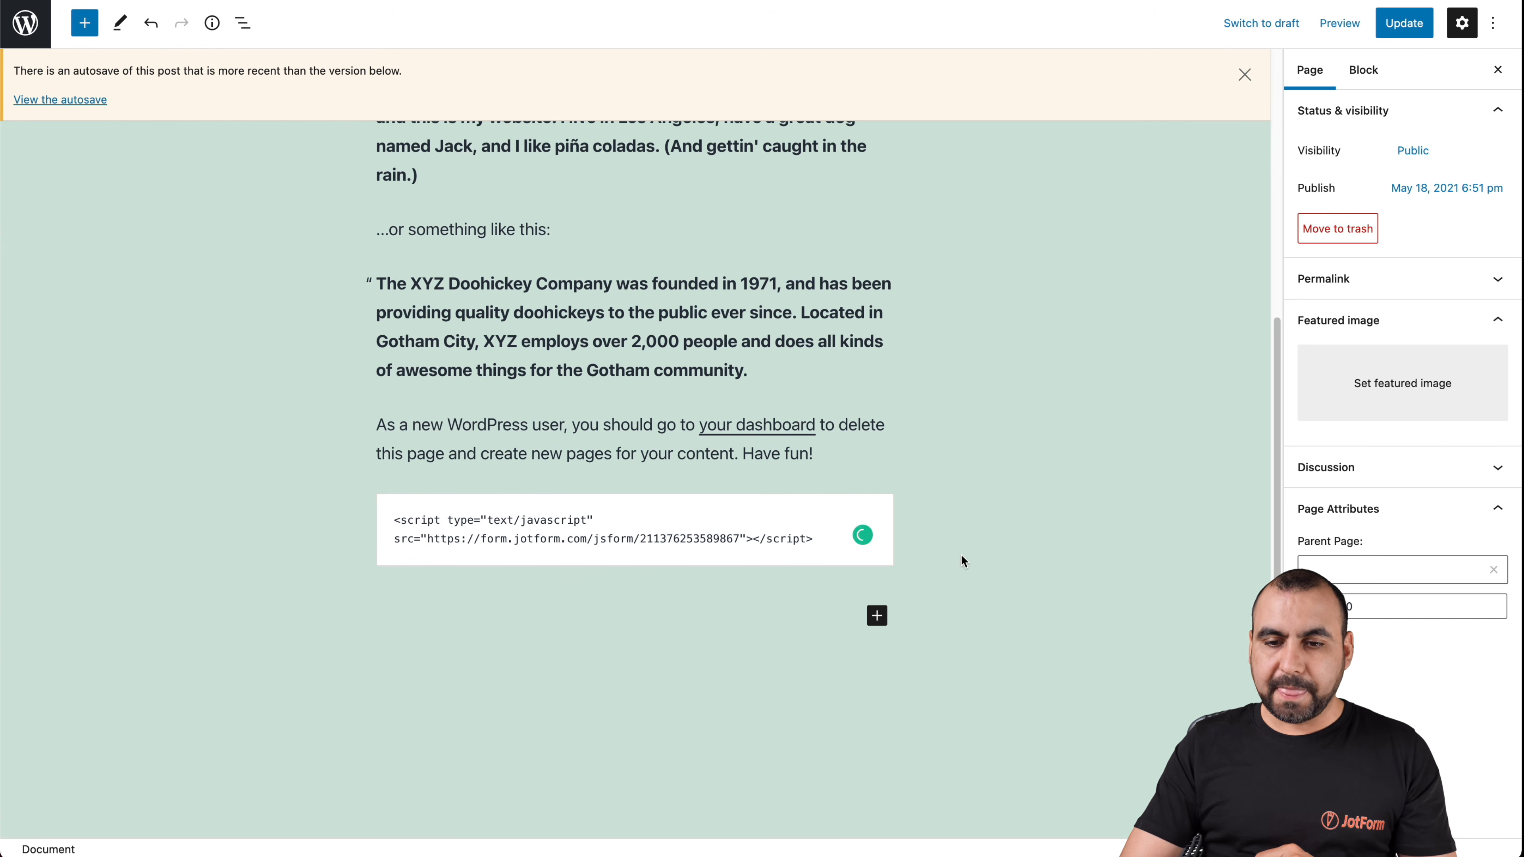
# Preview the Sample Page in a new tab and check the form embedded through the HTML script
pyautogui.click(1339, 25)
pyautogui.click(1302, 176)
pyautogui.scroll(-5, 876, 487)
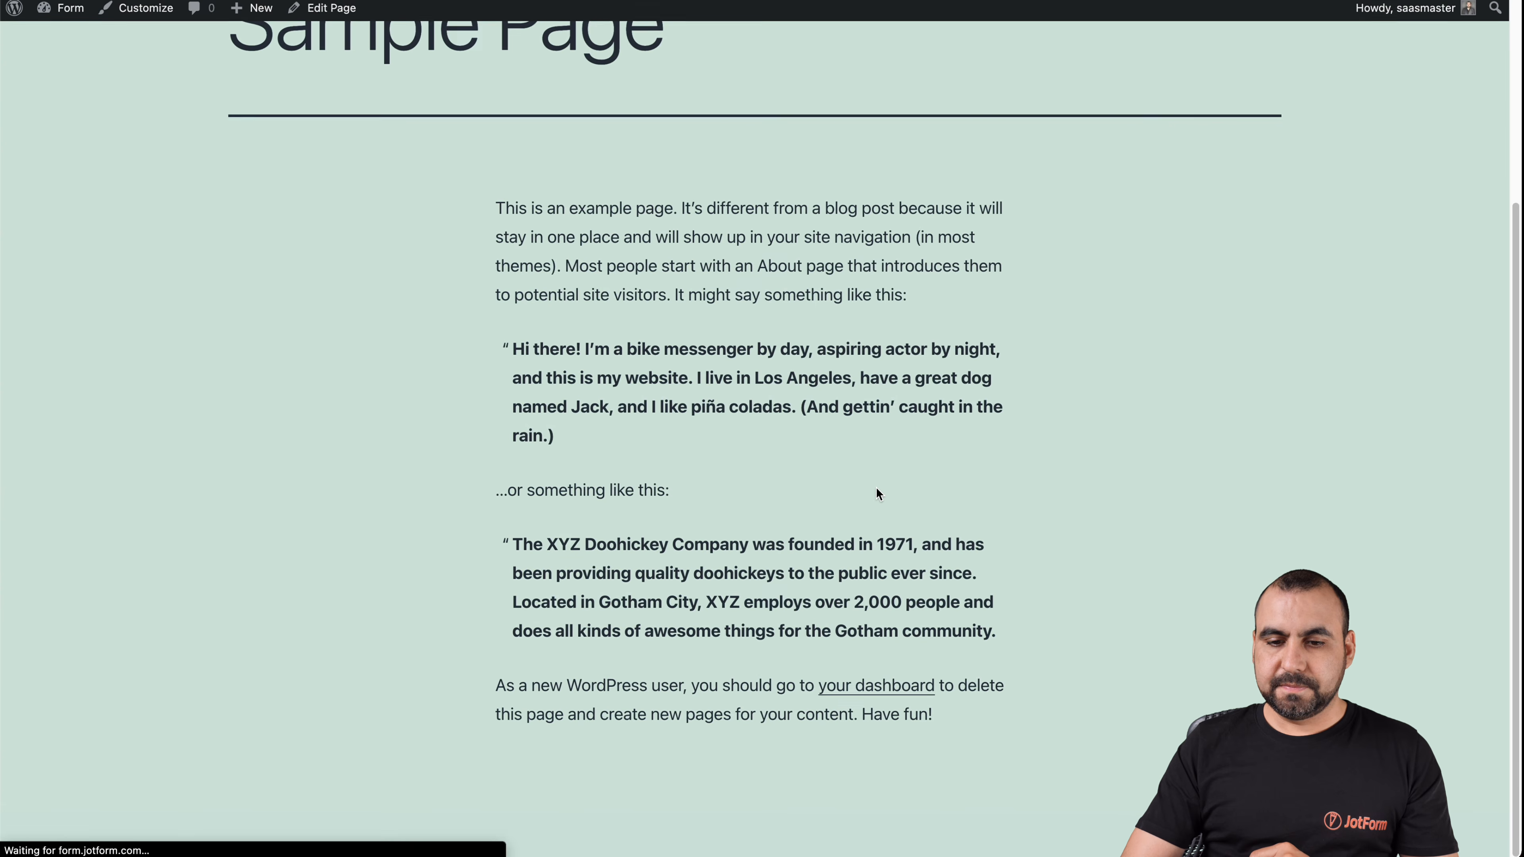
pyautogui.scroll(-10, 876, 493)
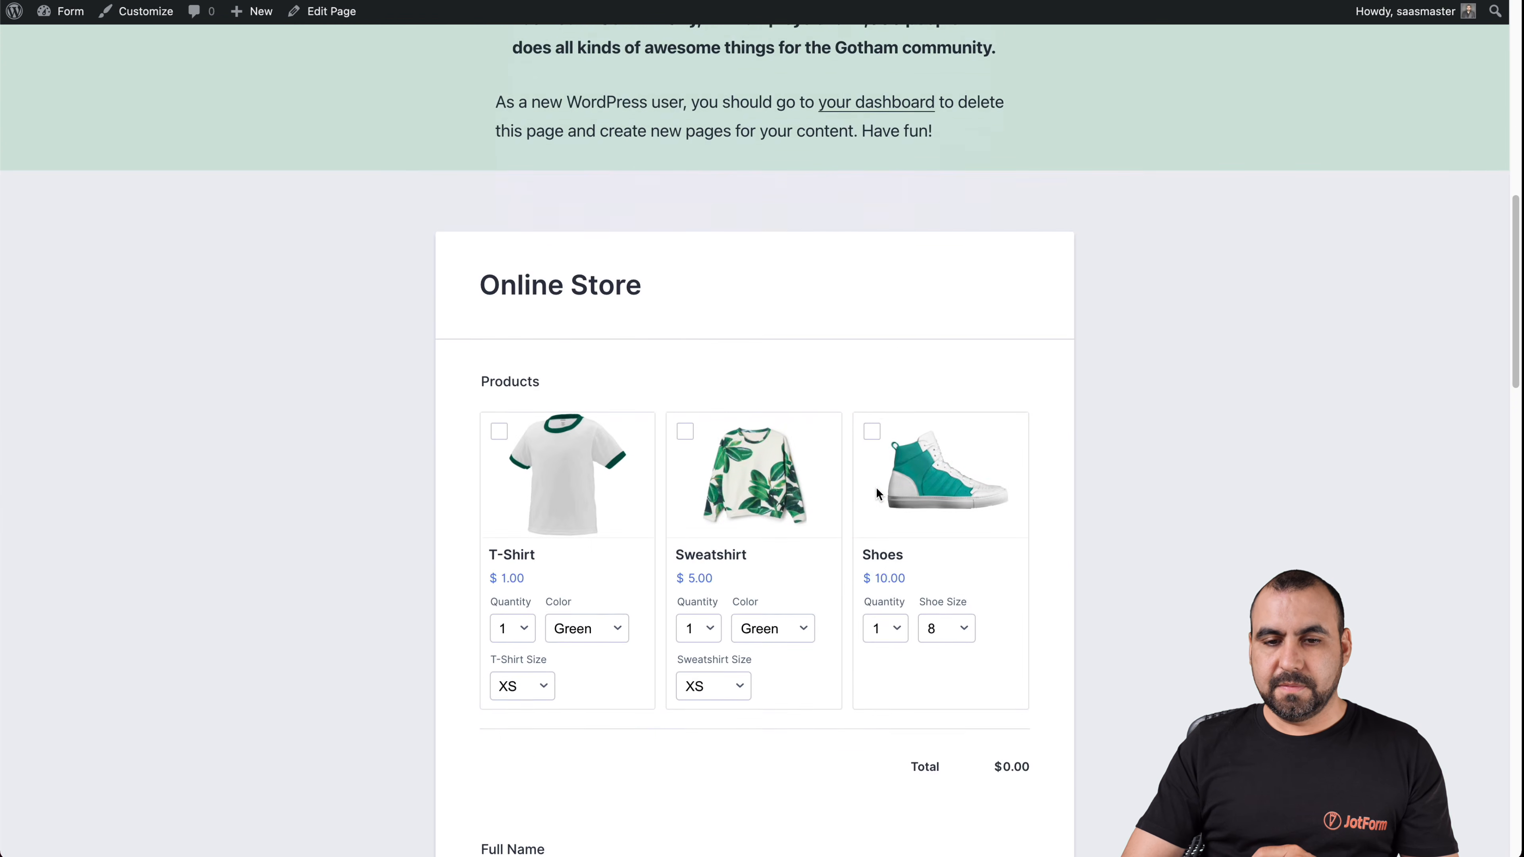